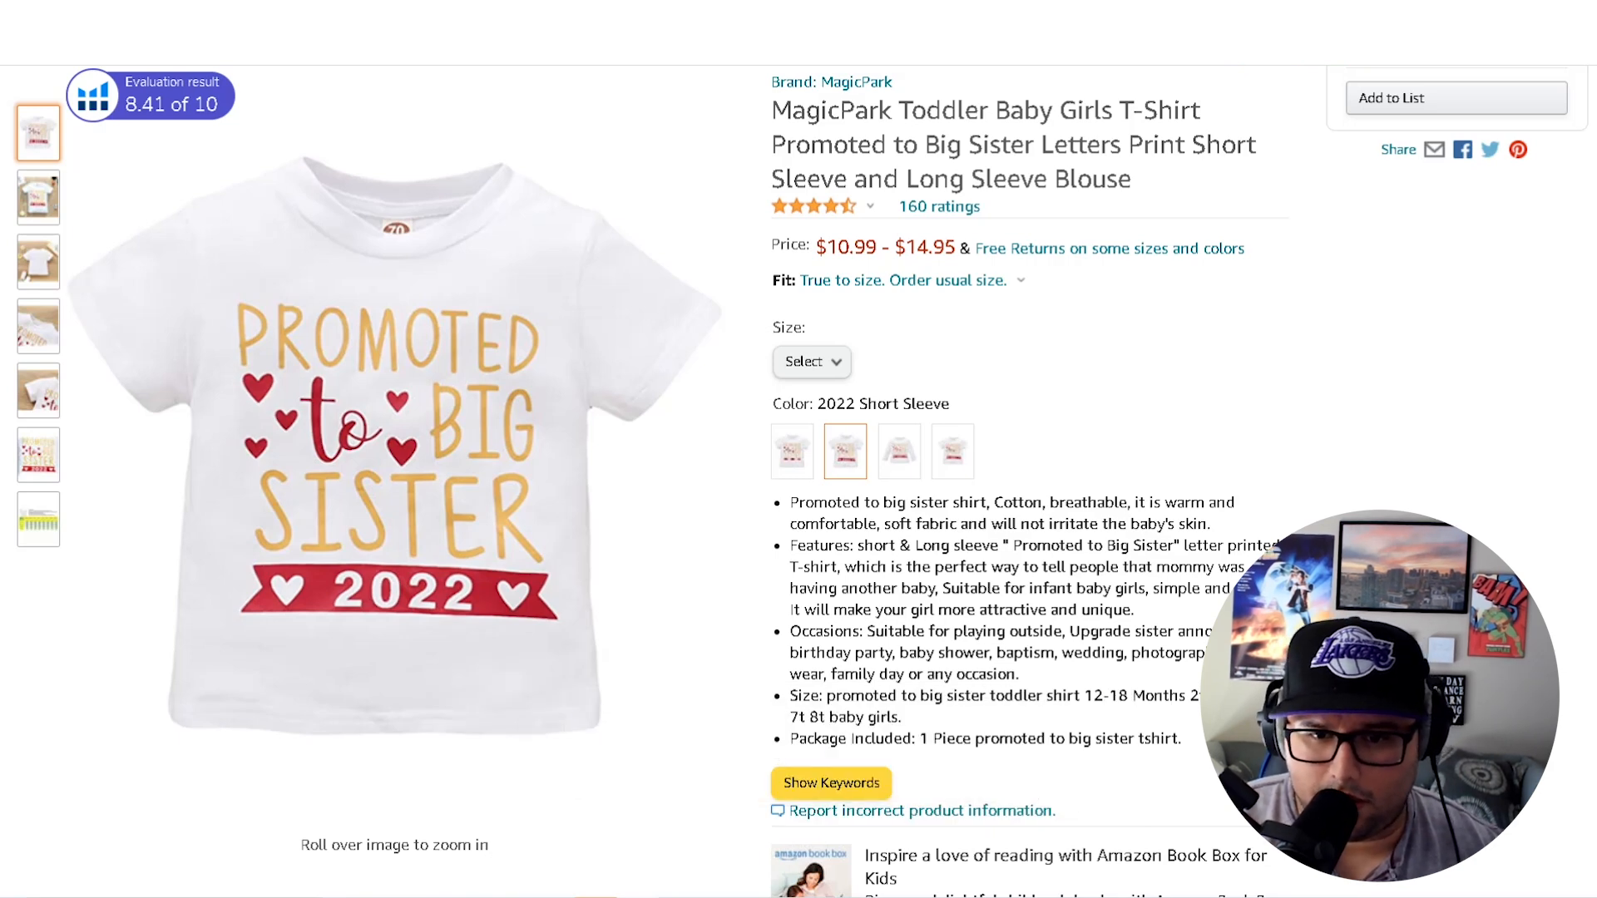
- Check the Promoted to Big Sister shirt's price, and examine the "Big Sister" novelty results for shirt designs and sales ranks
drag(828, 241, 959, 243)
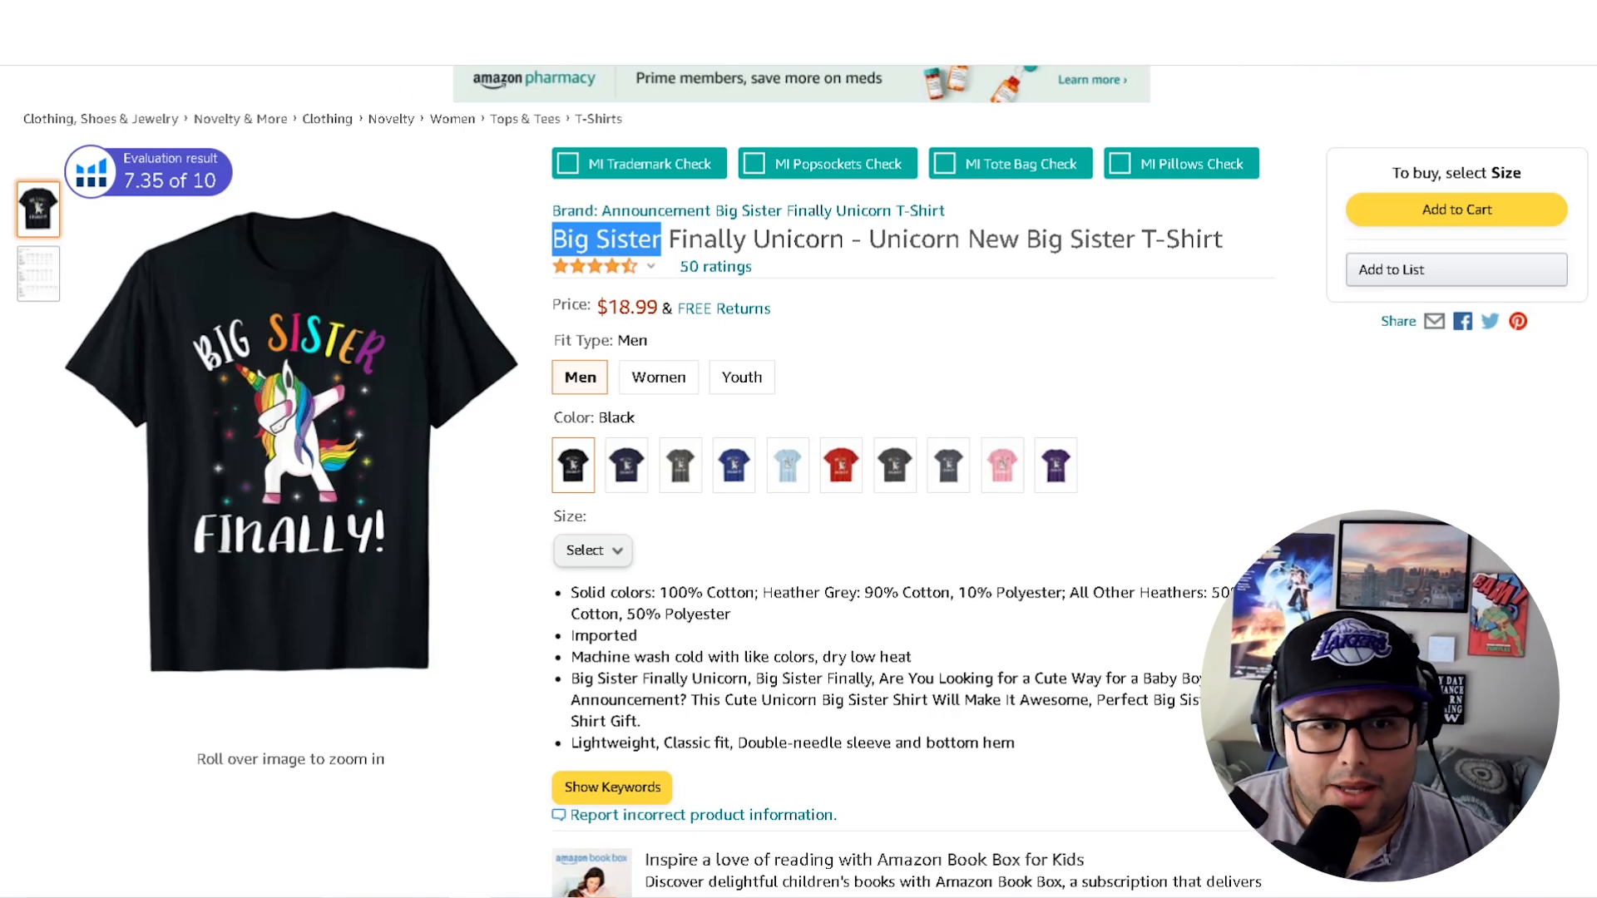
click(416, 15)
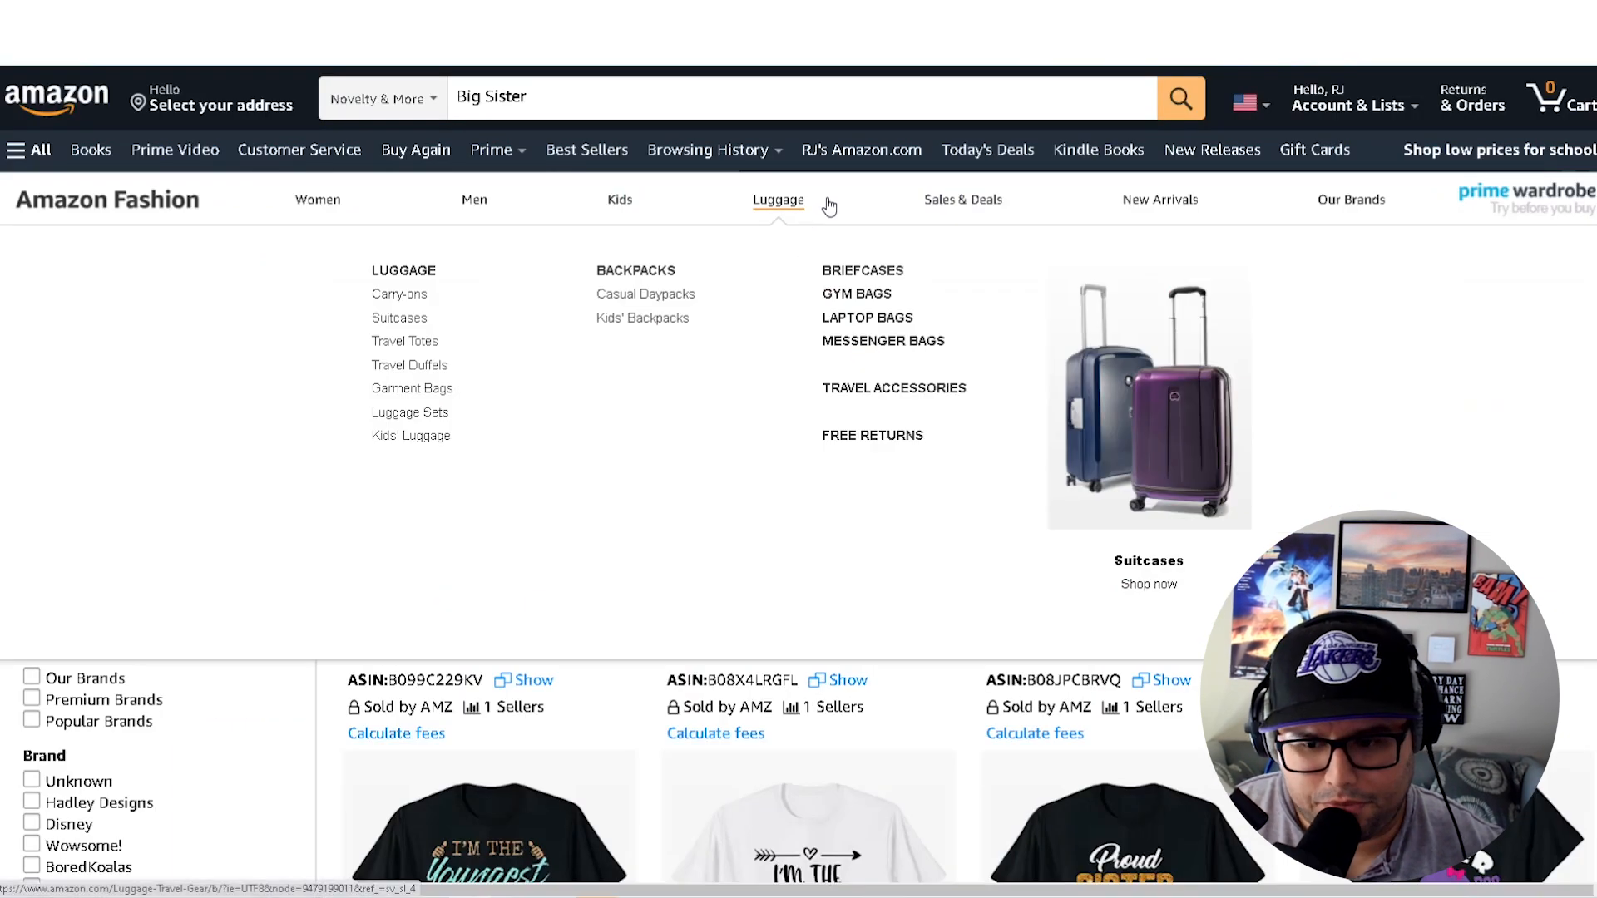
scroll(993, 570, down, 2)
scroll(994, 570, down, 3)
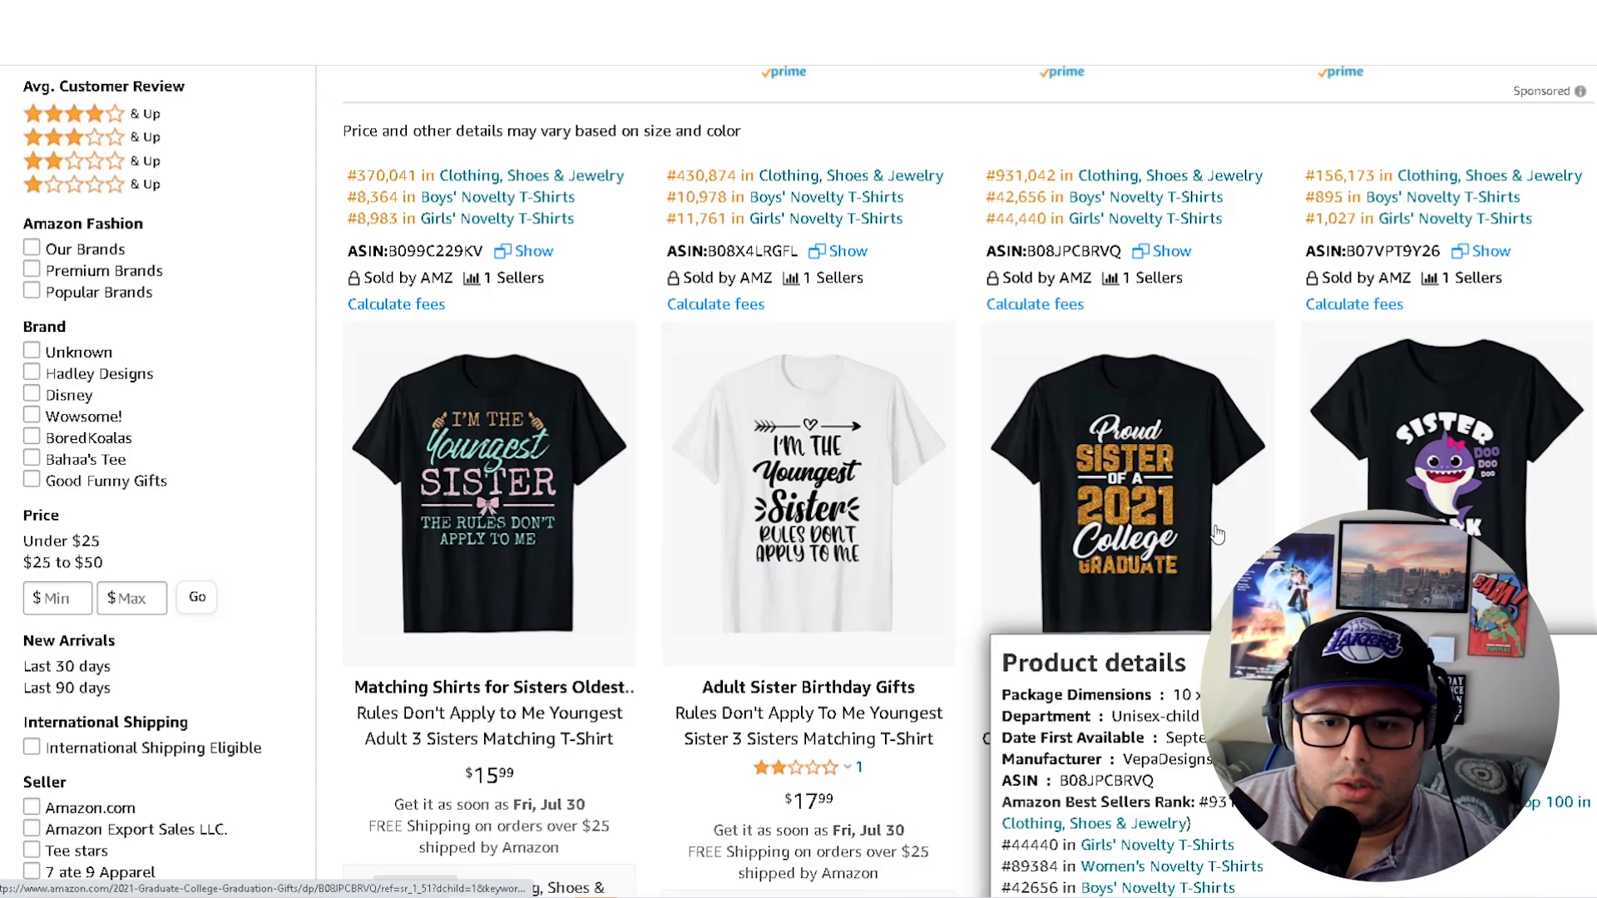
scroll(1176, 605, down, 3)
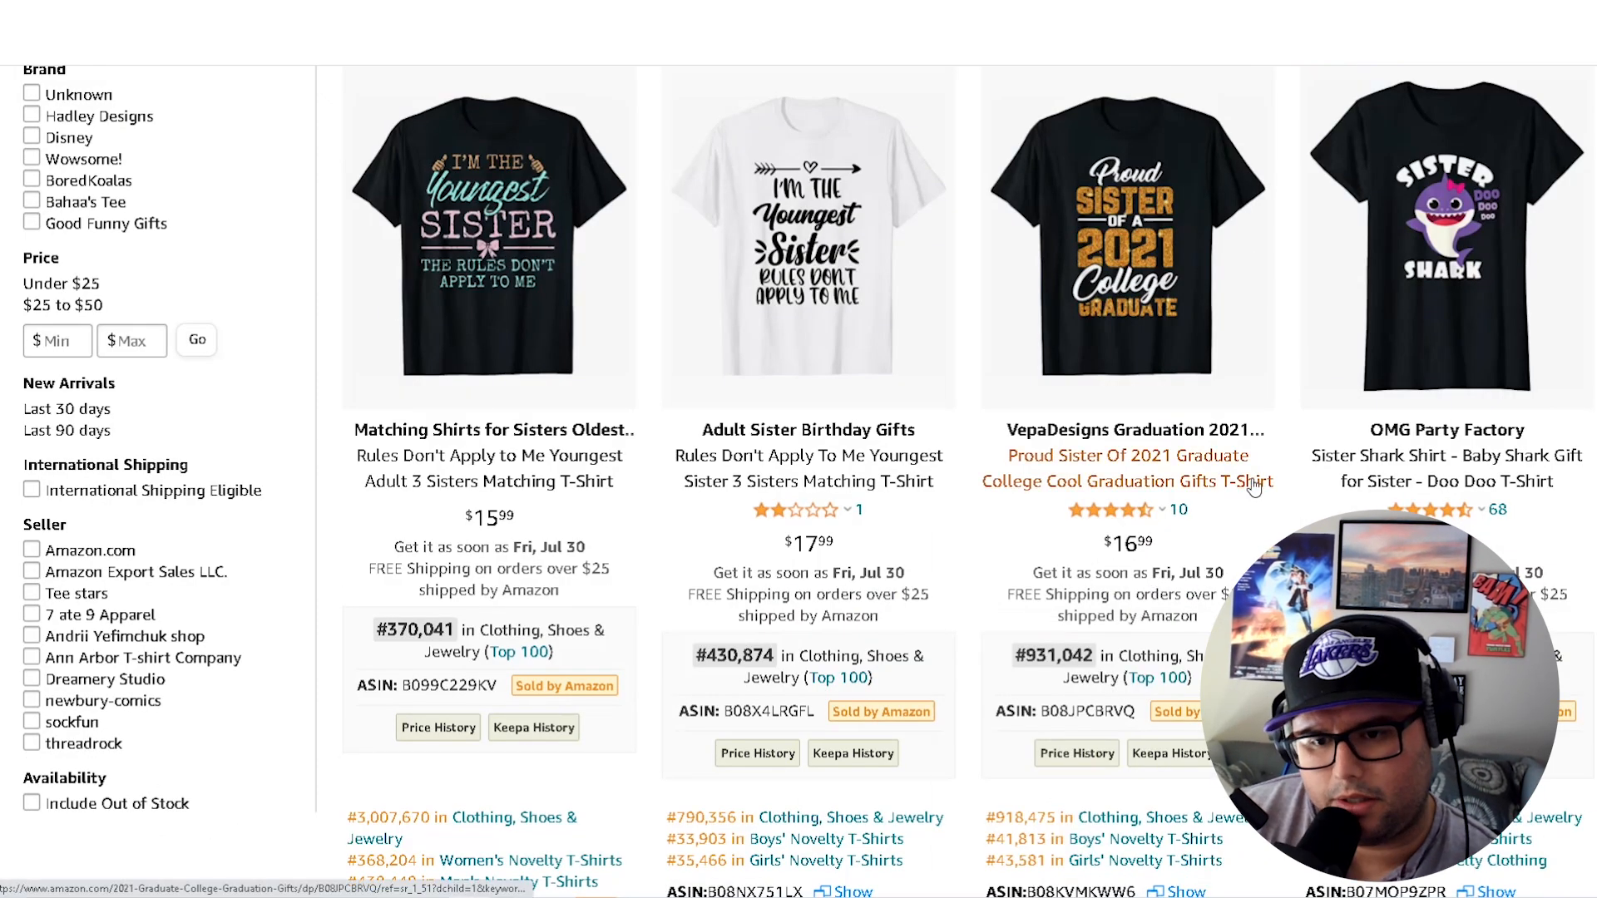
scroll(1340, 482, down, 4)
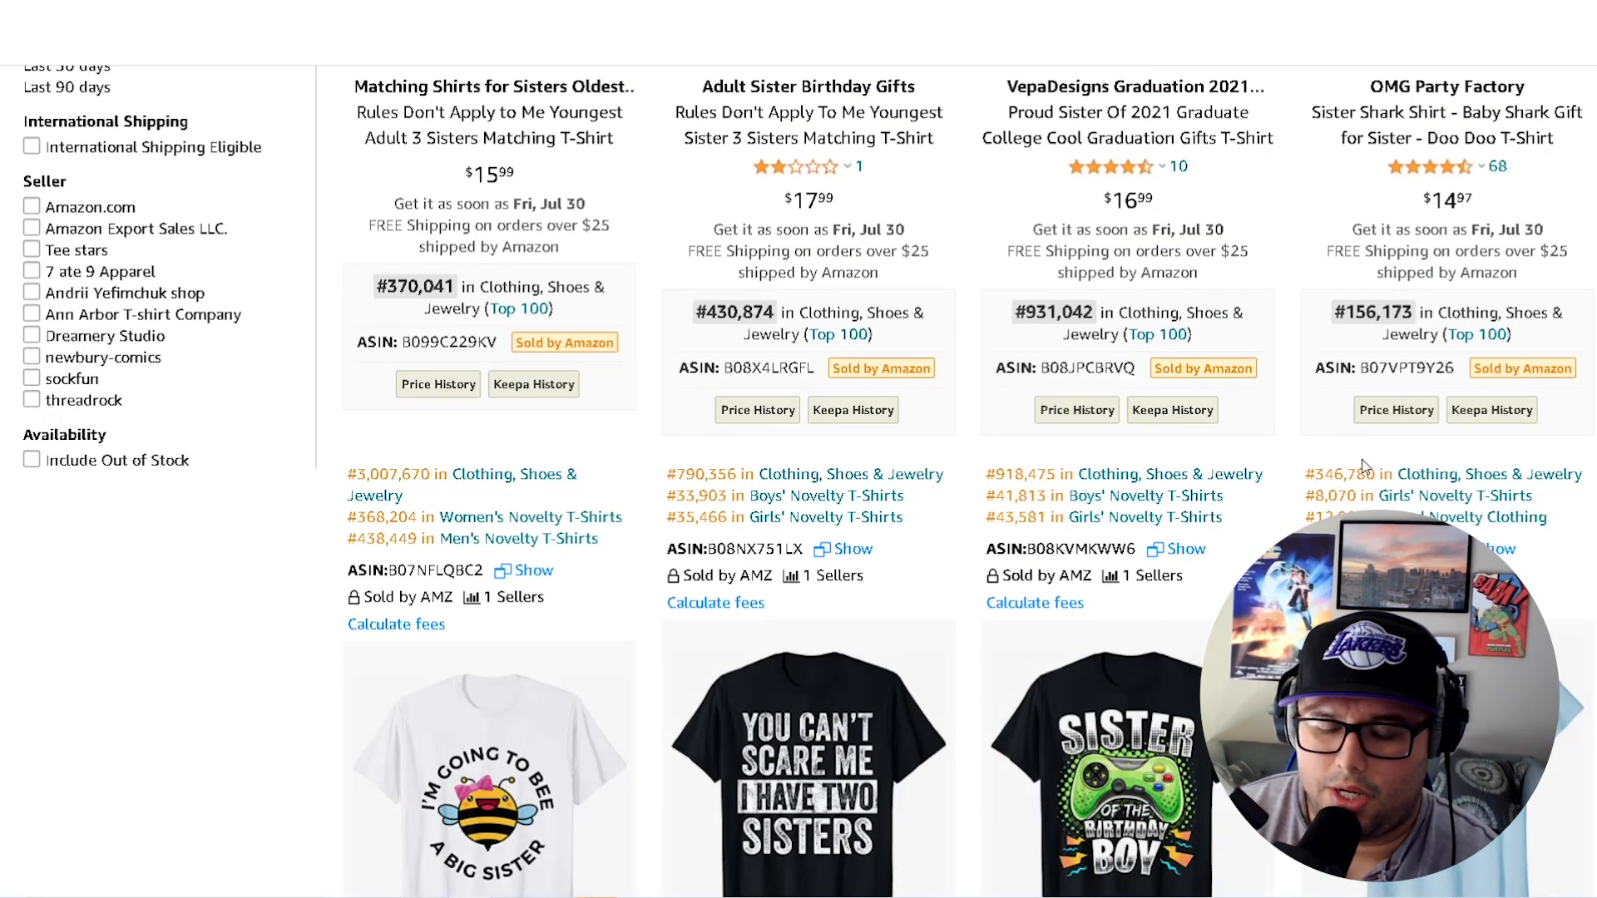
scroll(1331, 466, down, 2)
scroll(1331, 465, down, 1)
mouse_move(1139, 574)
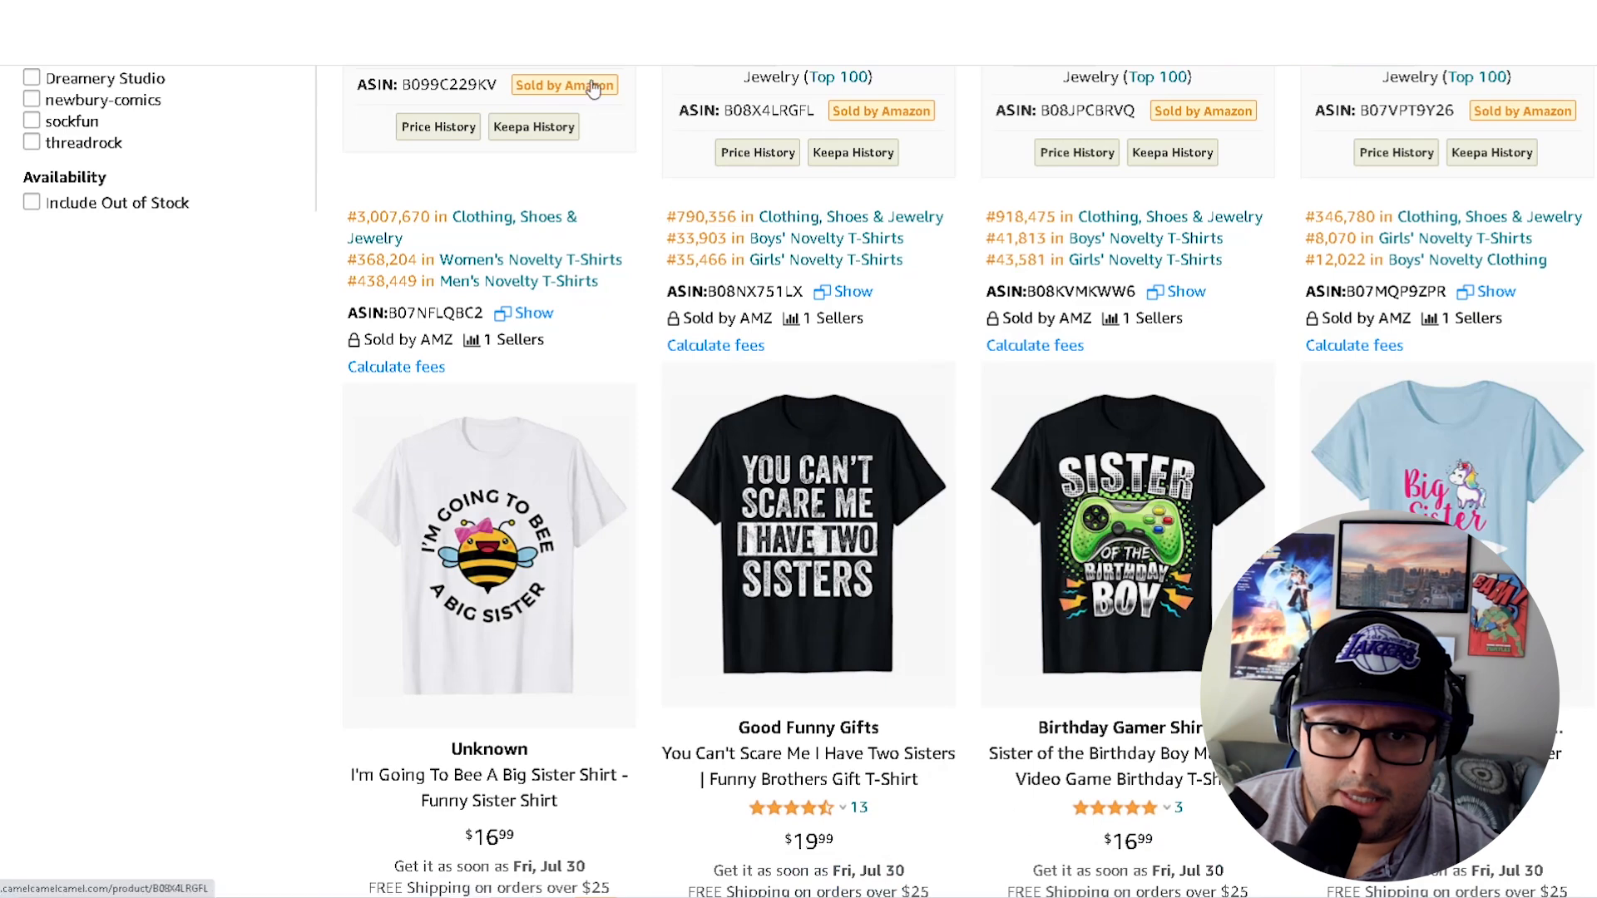
- Examine the first rows of the "Sister Of The Birthday" results, comparing shirt designs, listing dates, reviews and Best Sellers ranks
click(532, 14)
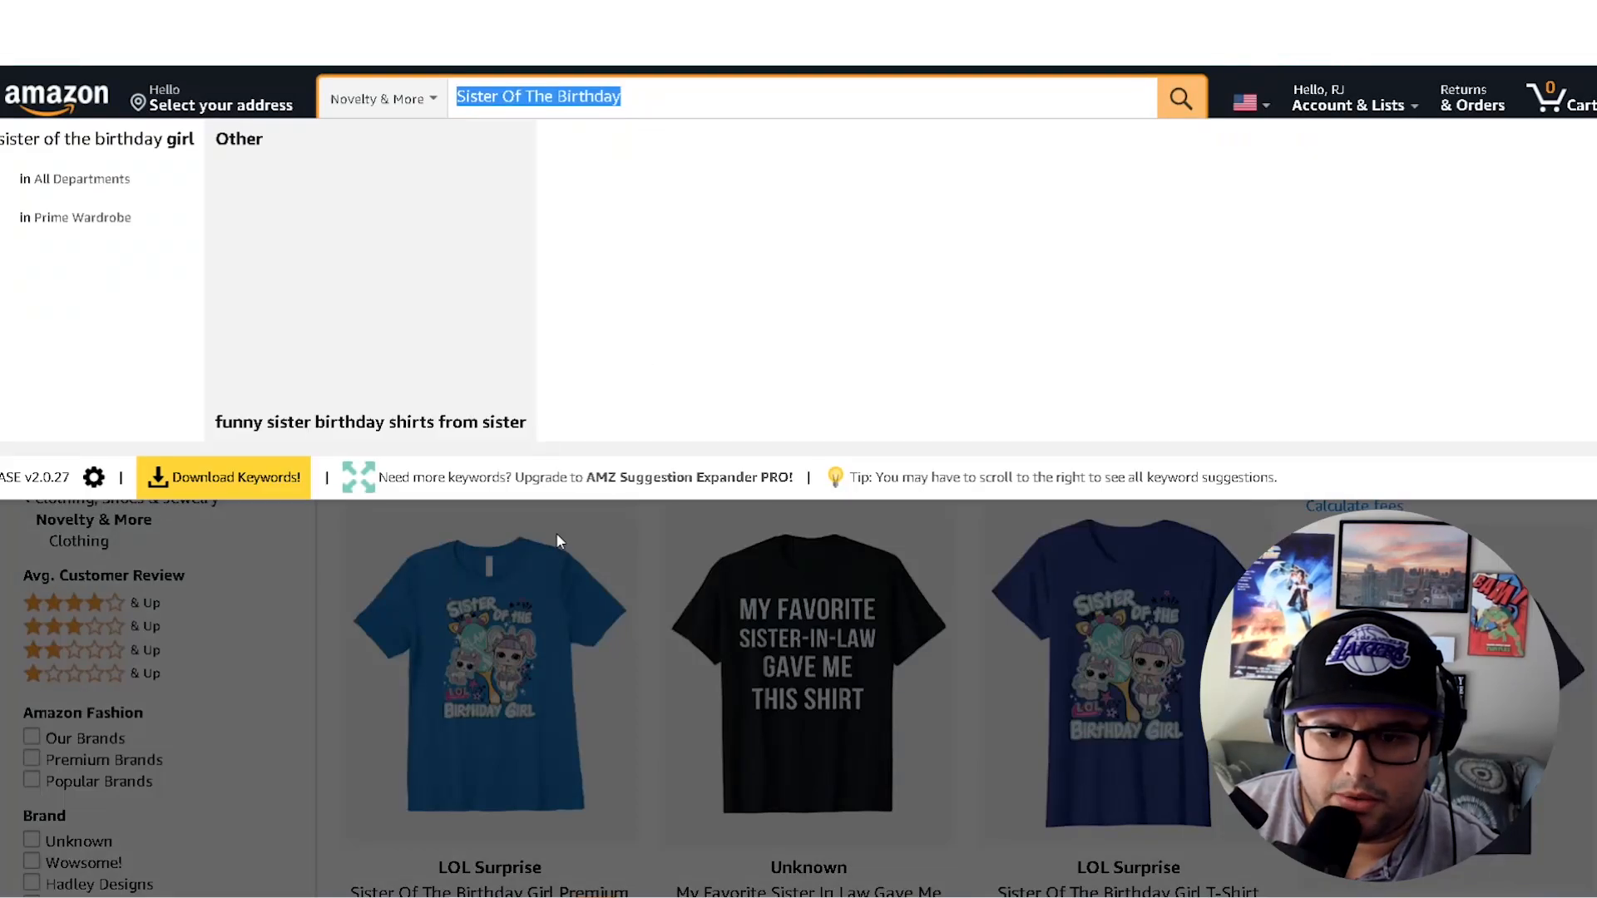
click(632, 589)
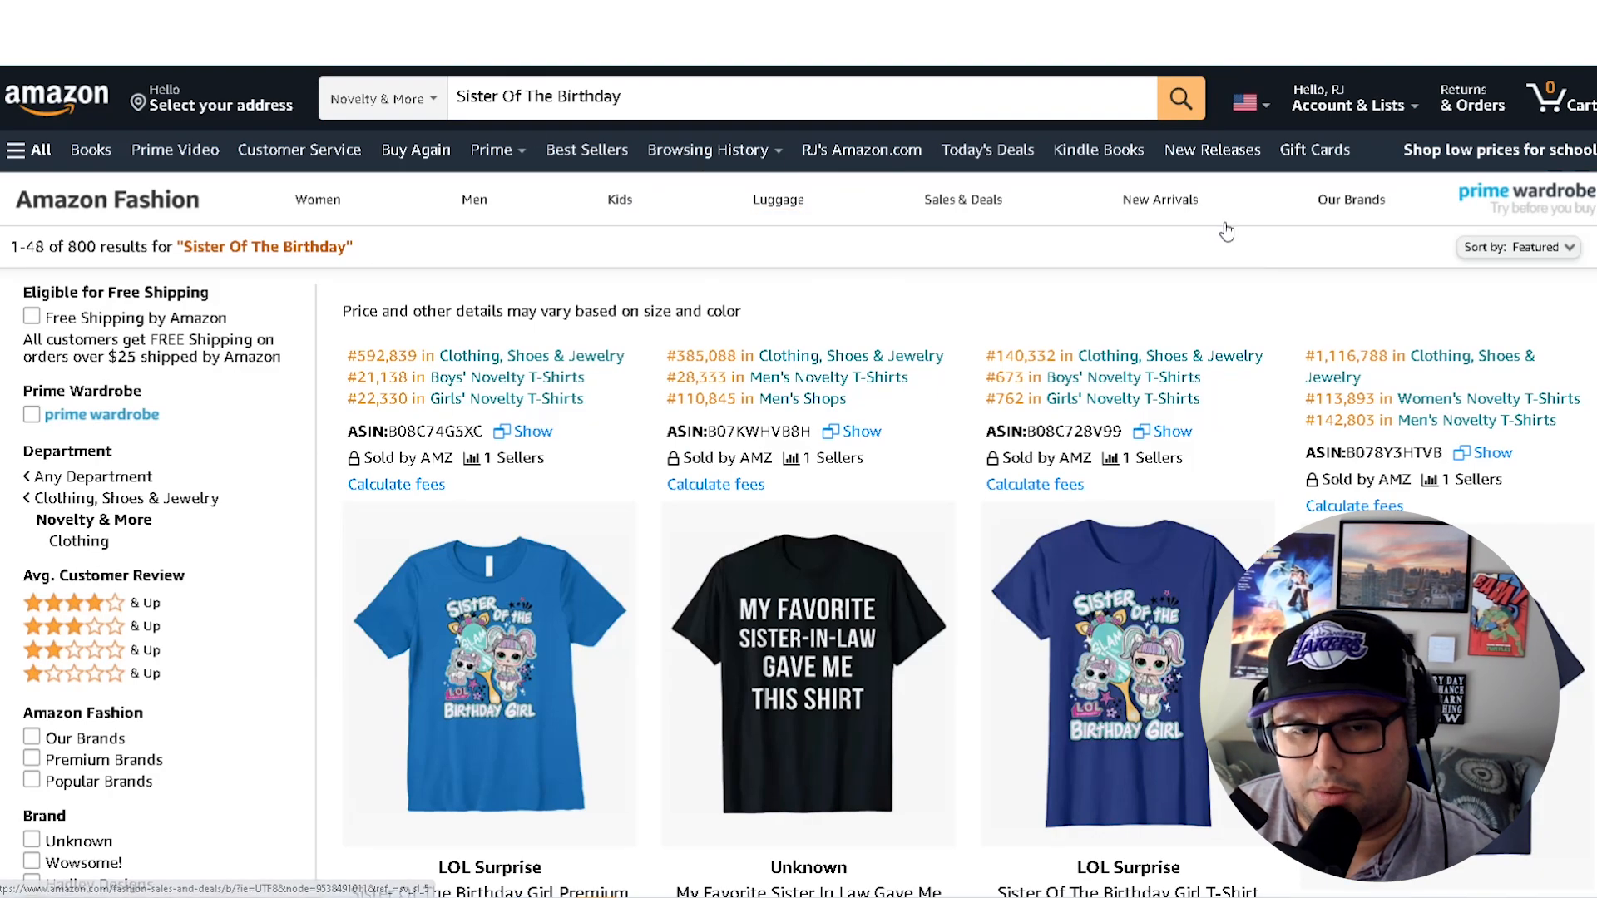
scroll(1203, 375, down, 2)
scroll(1204, 375, down, 9)
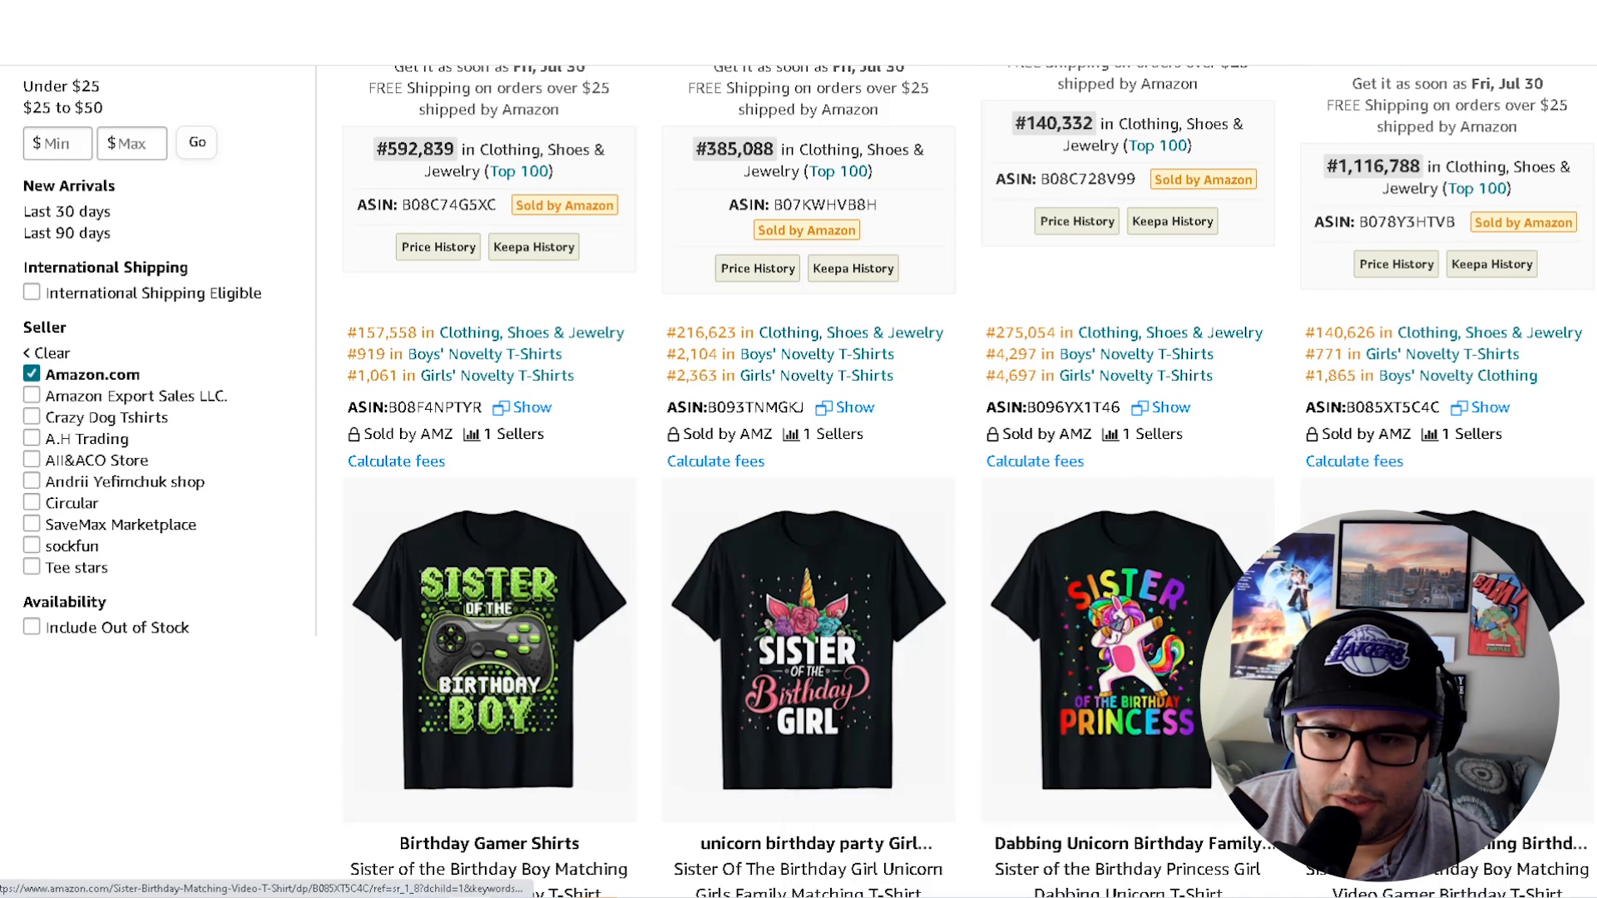
scroll(1206, 539, down, 1)
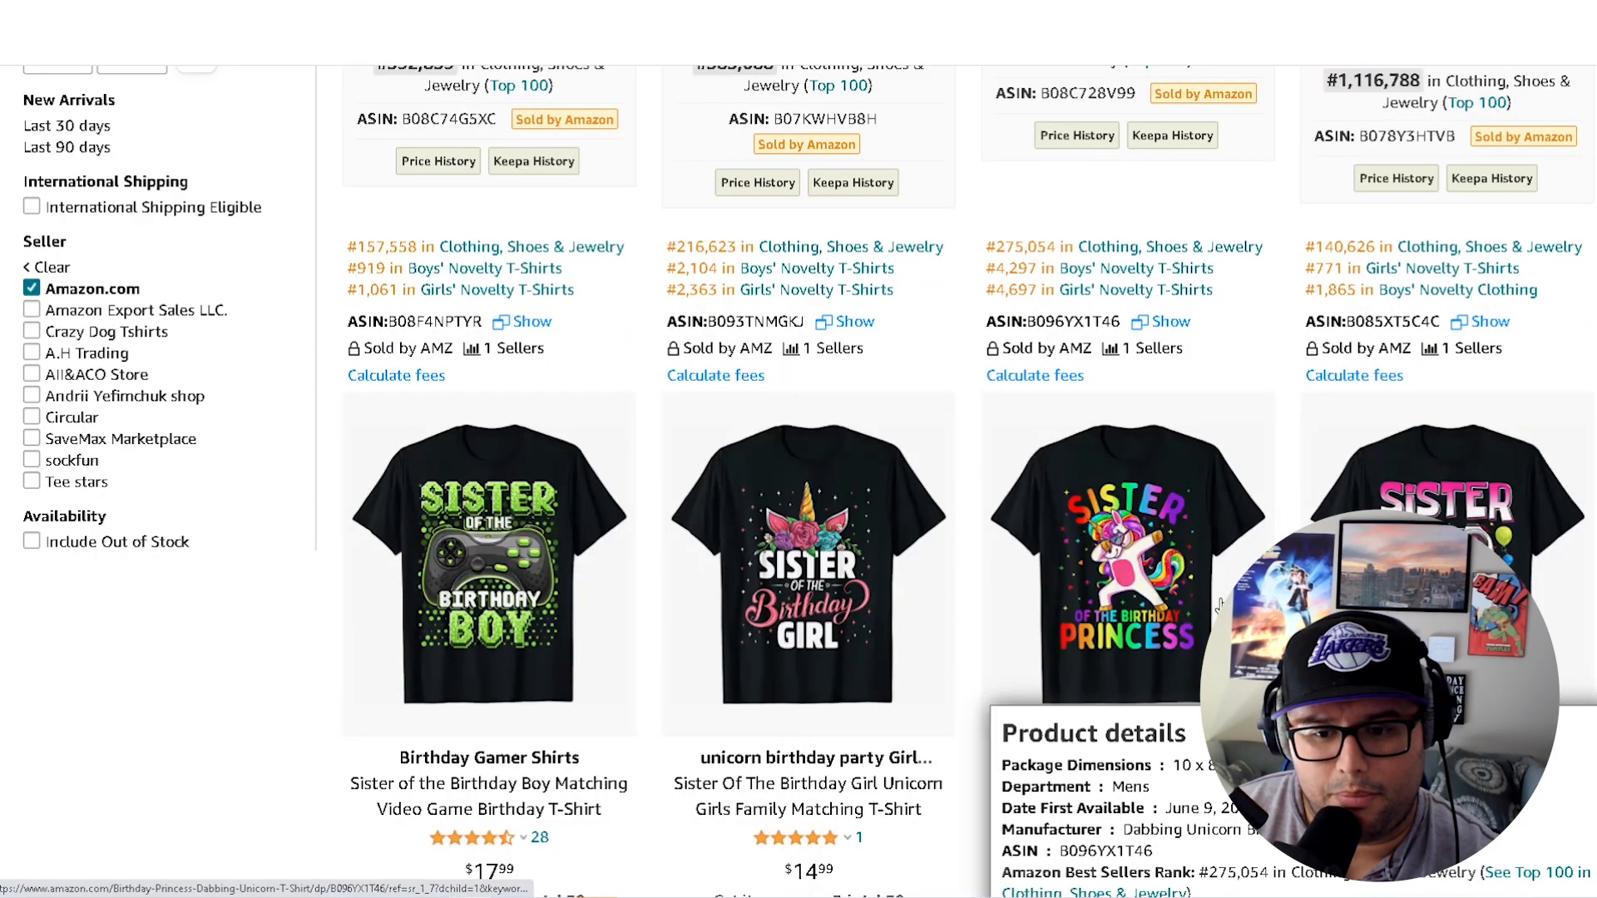
mouse_move(732, 476)
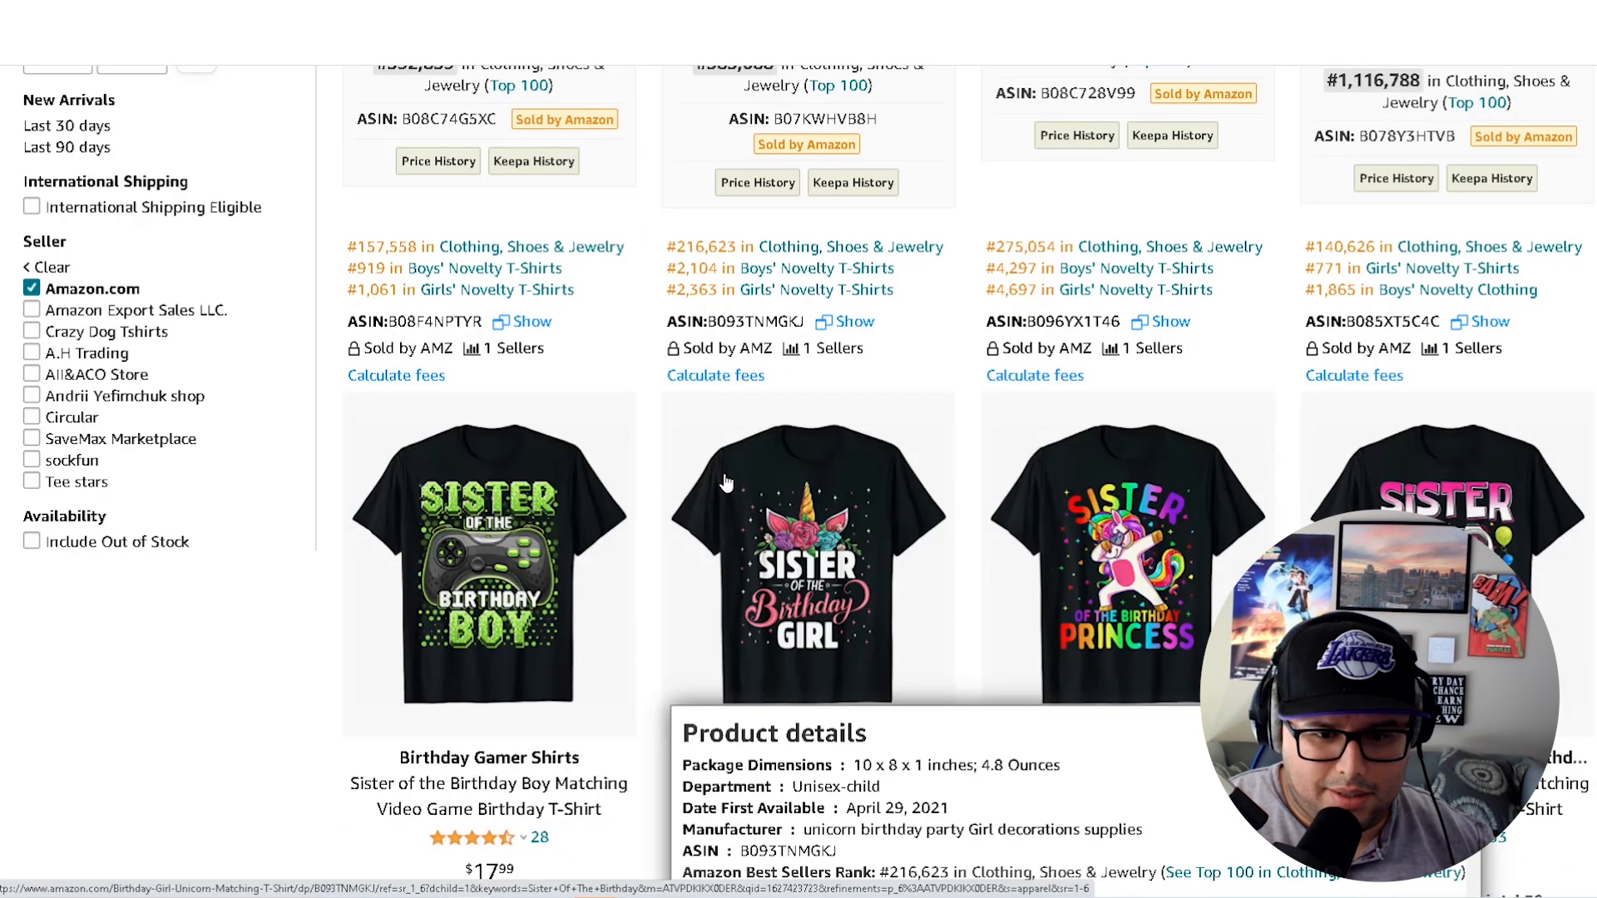
mouse_move(499, 572)
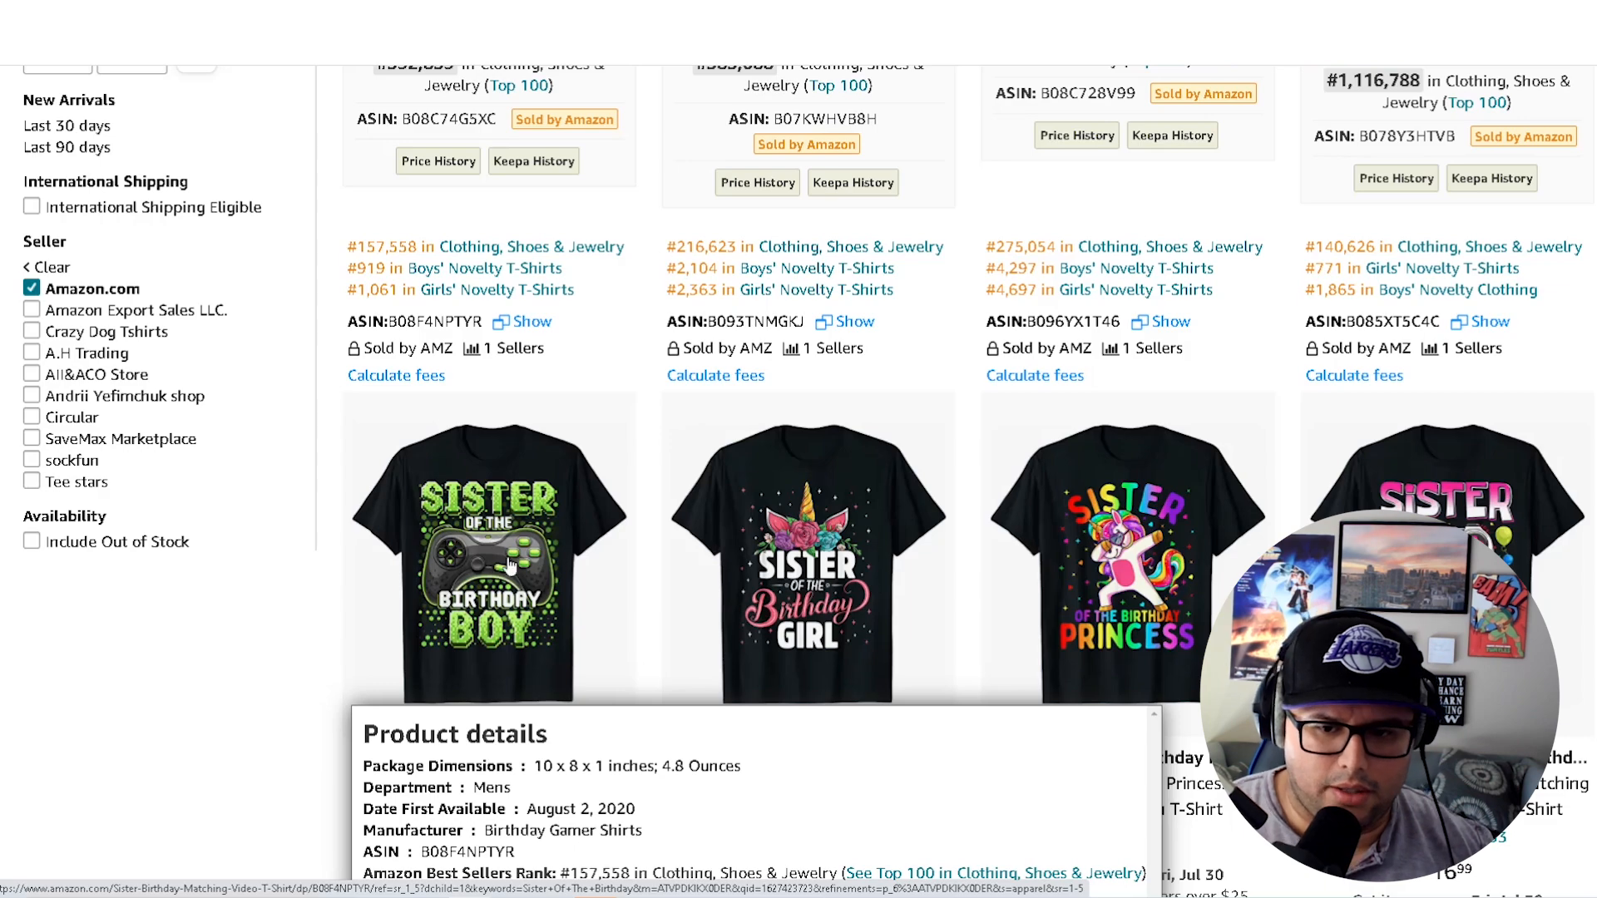
mouse_move(1158, 608)
scroll(1159, 608, down, 2)
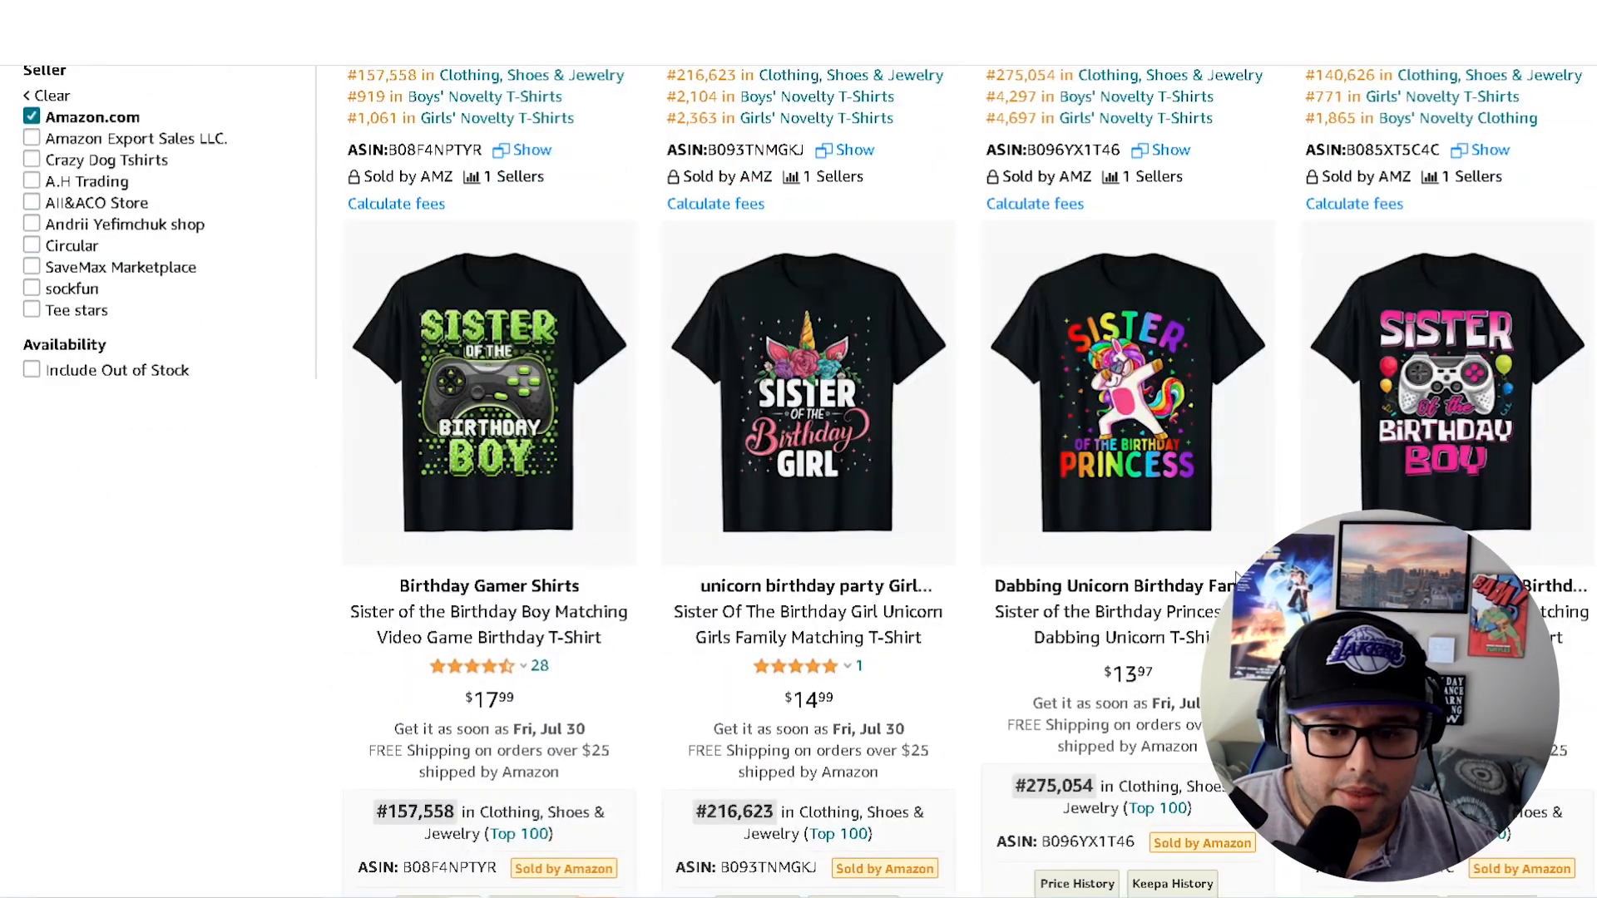
scroll(1159, 608, down, 1)
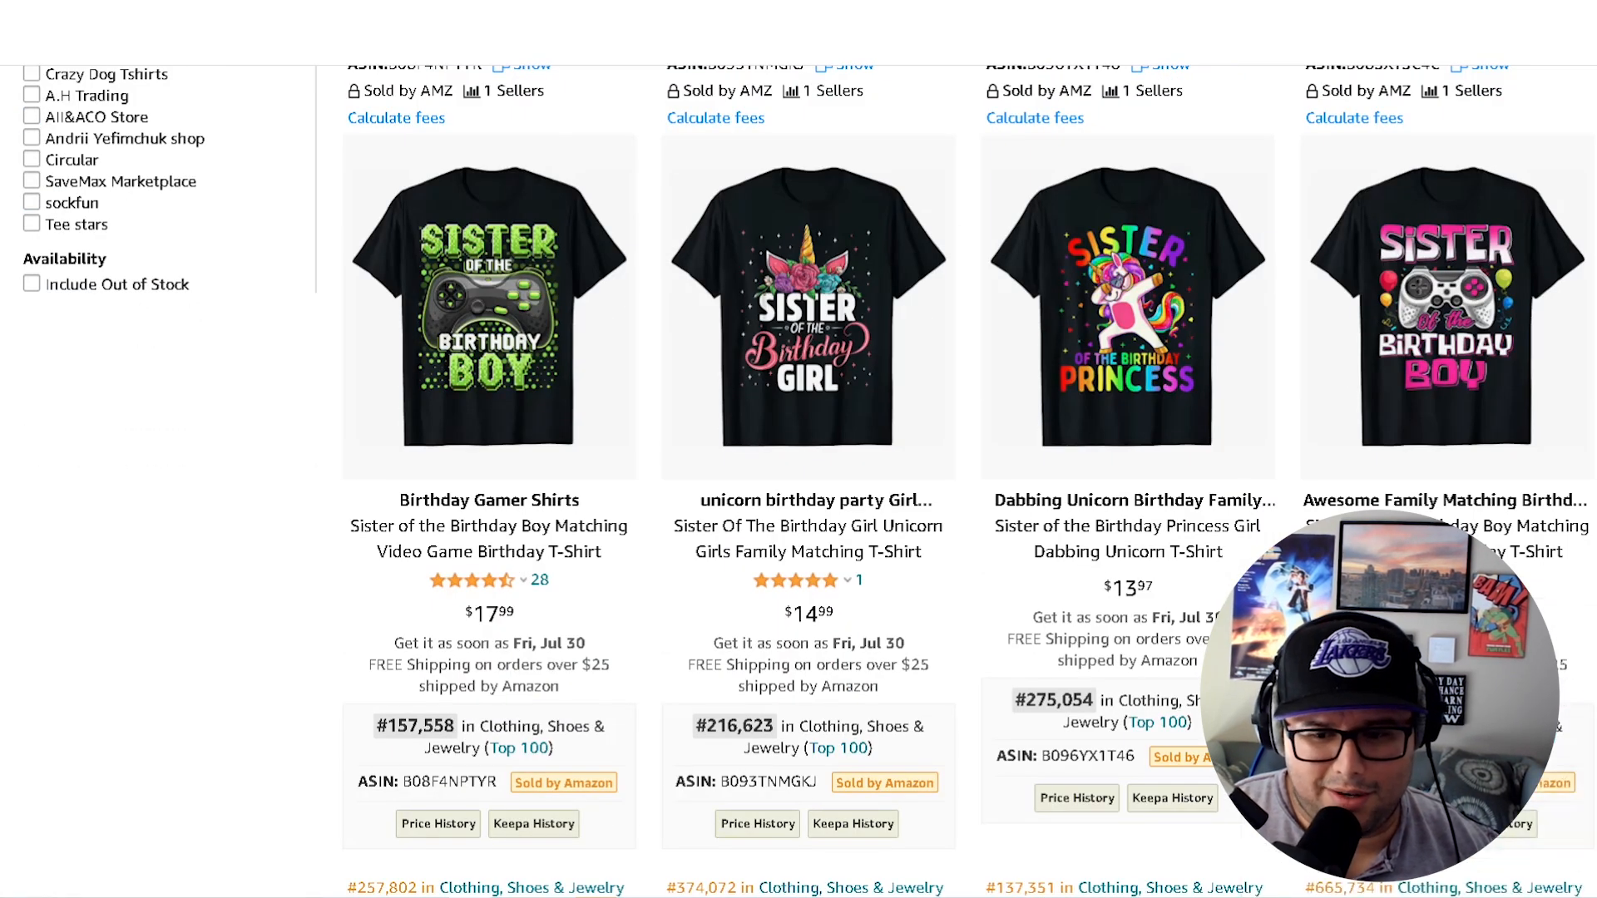
scroll(636, 645, down, 1)
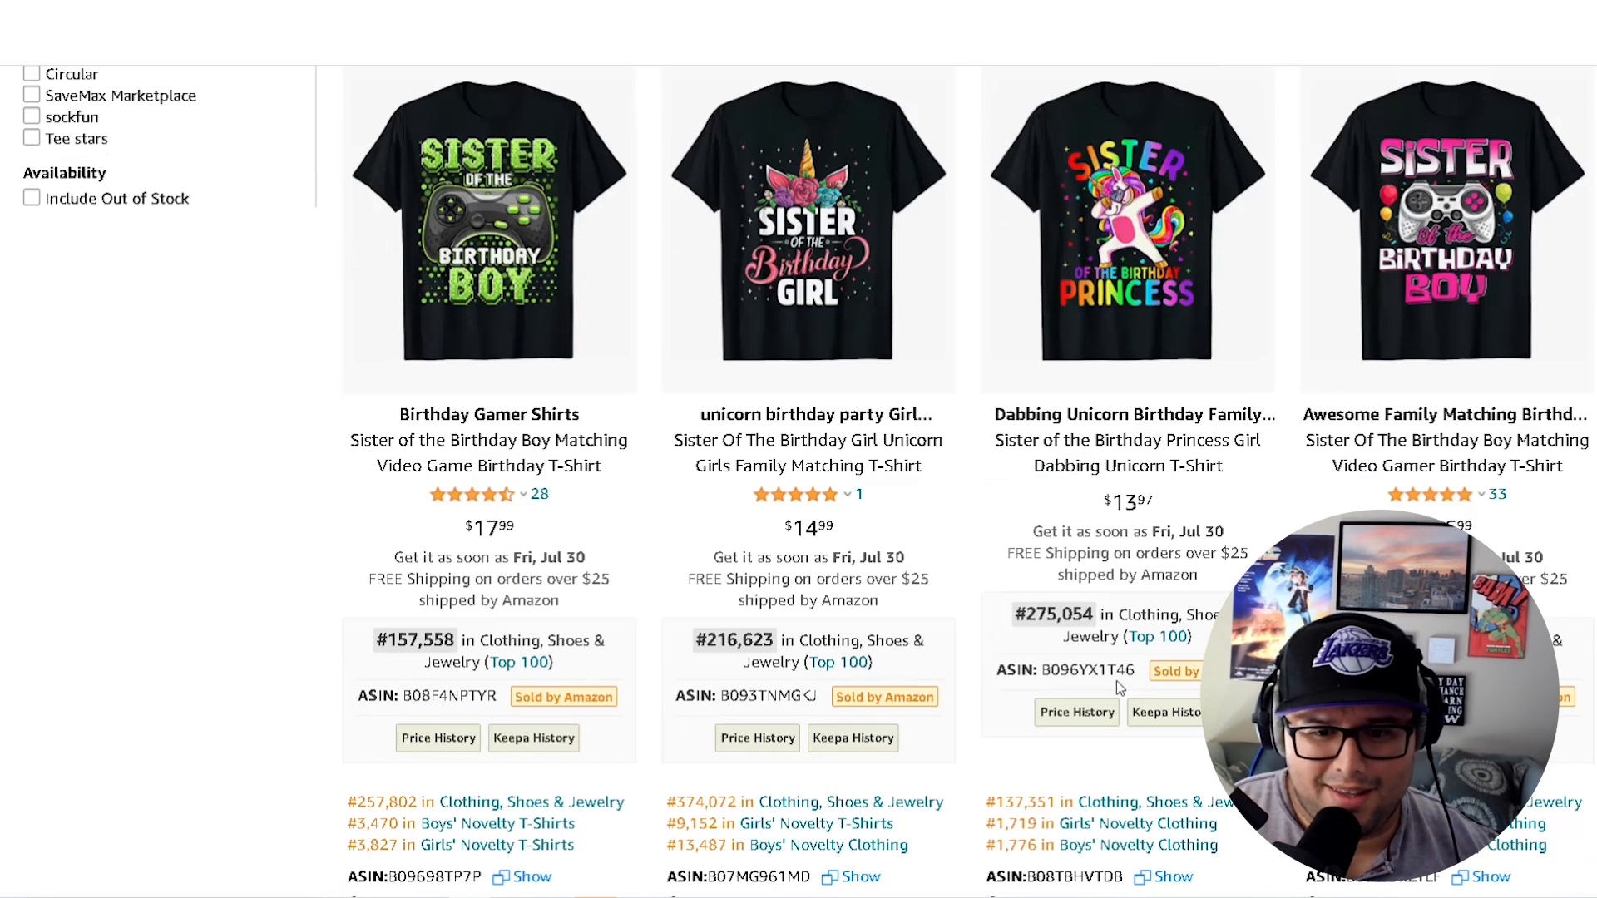
scroll(1116, 680, down, 1)
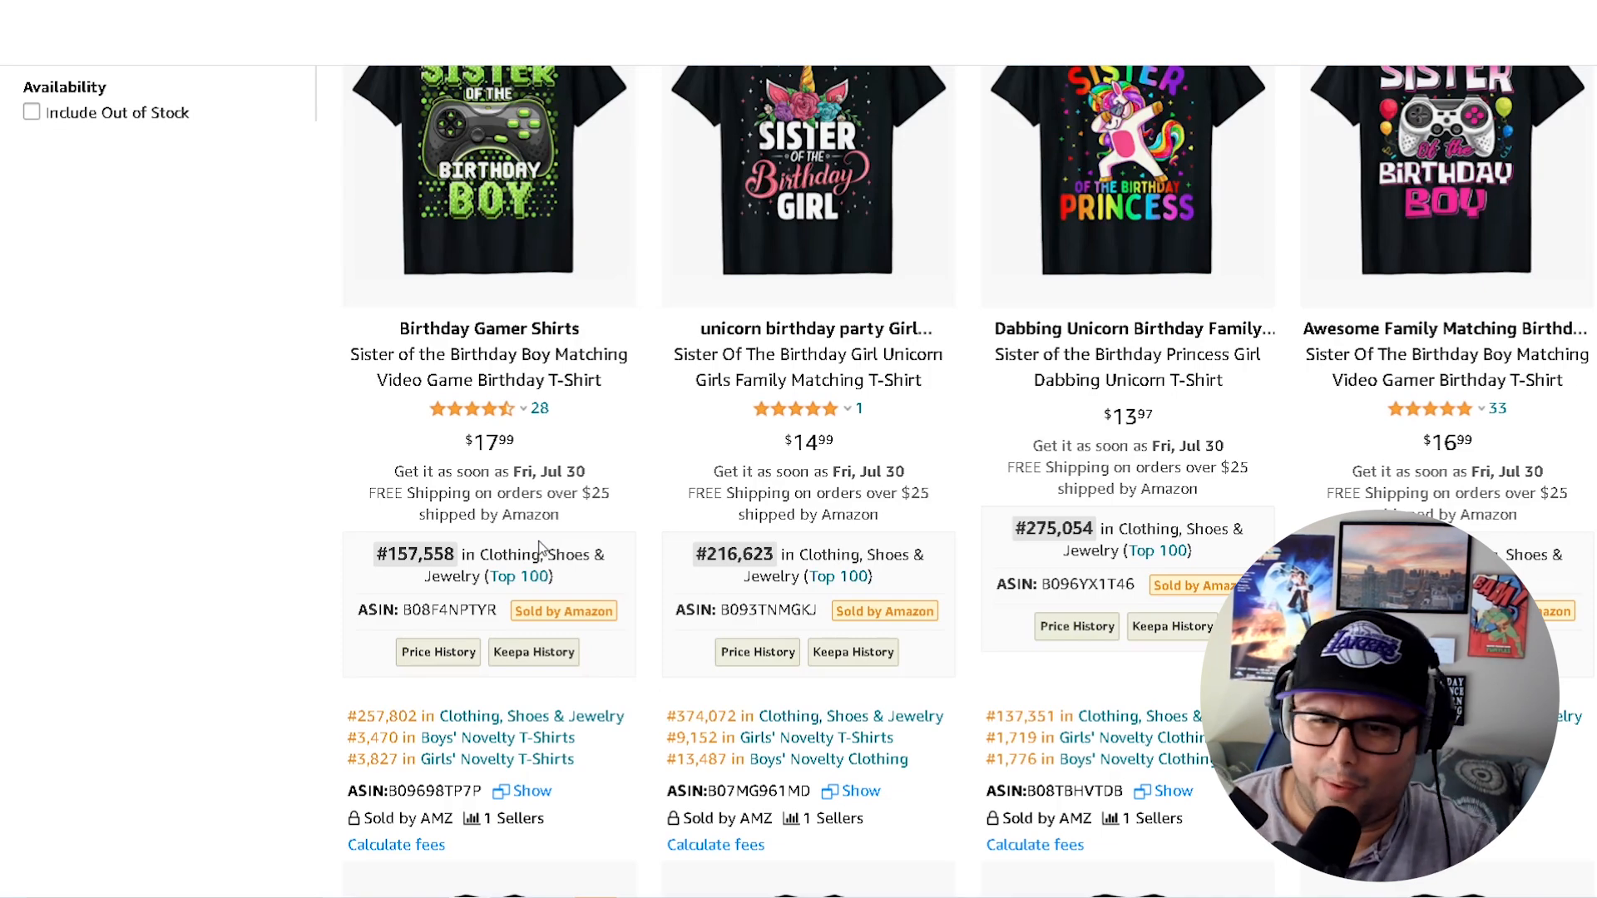
- Review the further "Sister Of The Birthday" shirts, checking product details and sales ranks for the boy, girl, princess and crew variations
scroll(616, 557, down, 6)
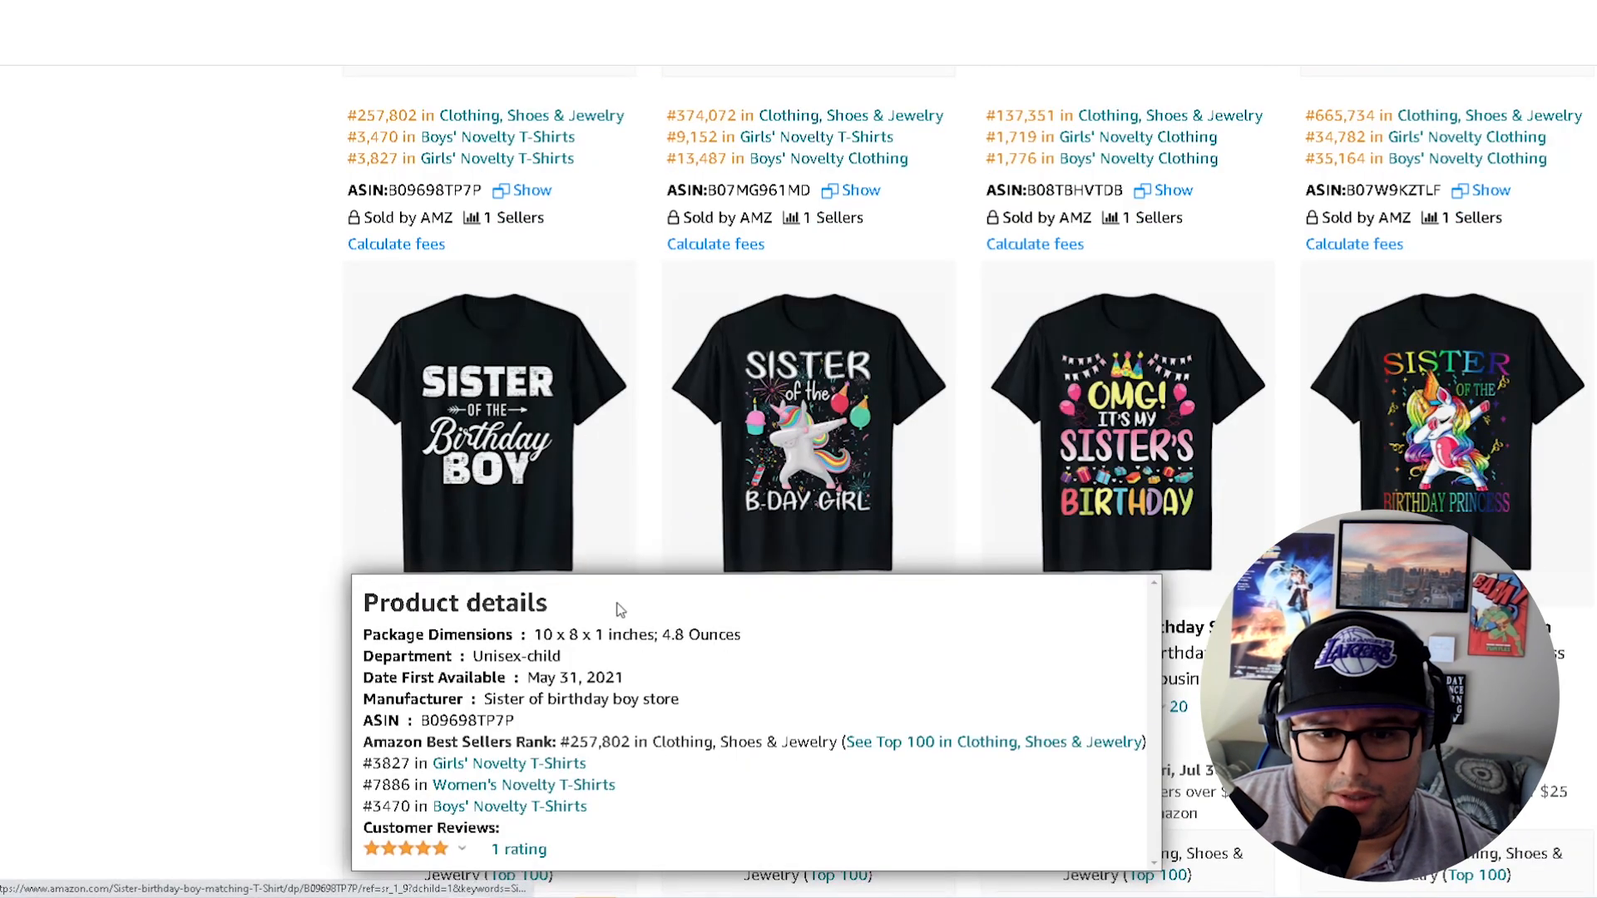
scroll(619, 562, down, 2)
mouse_move(822, 392)
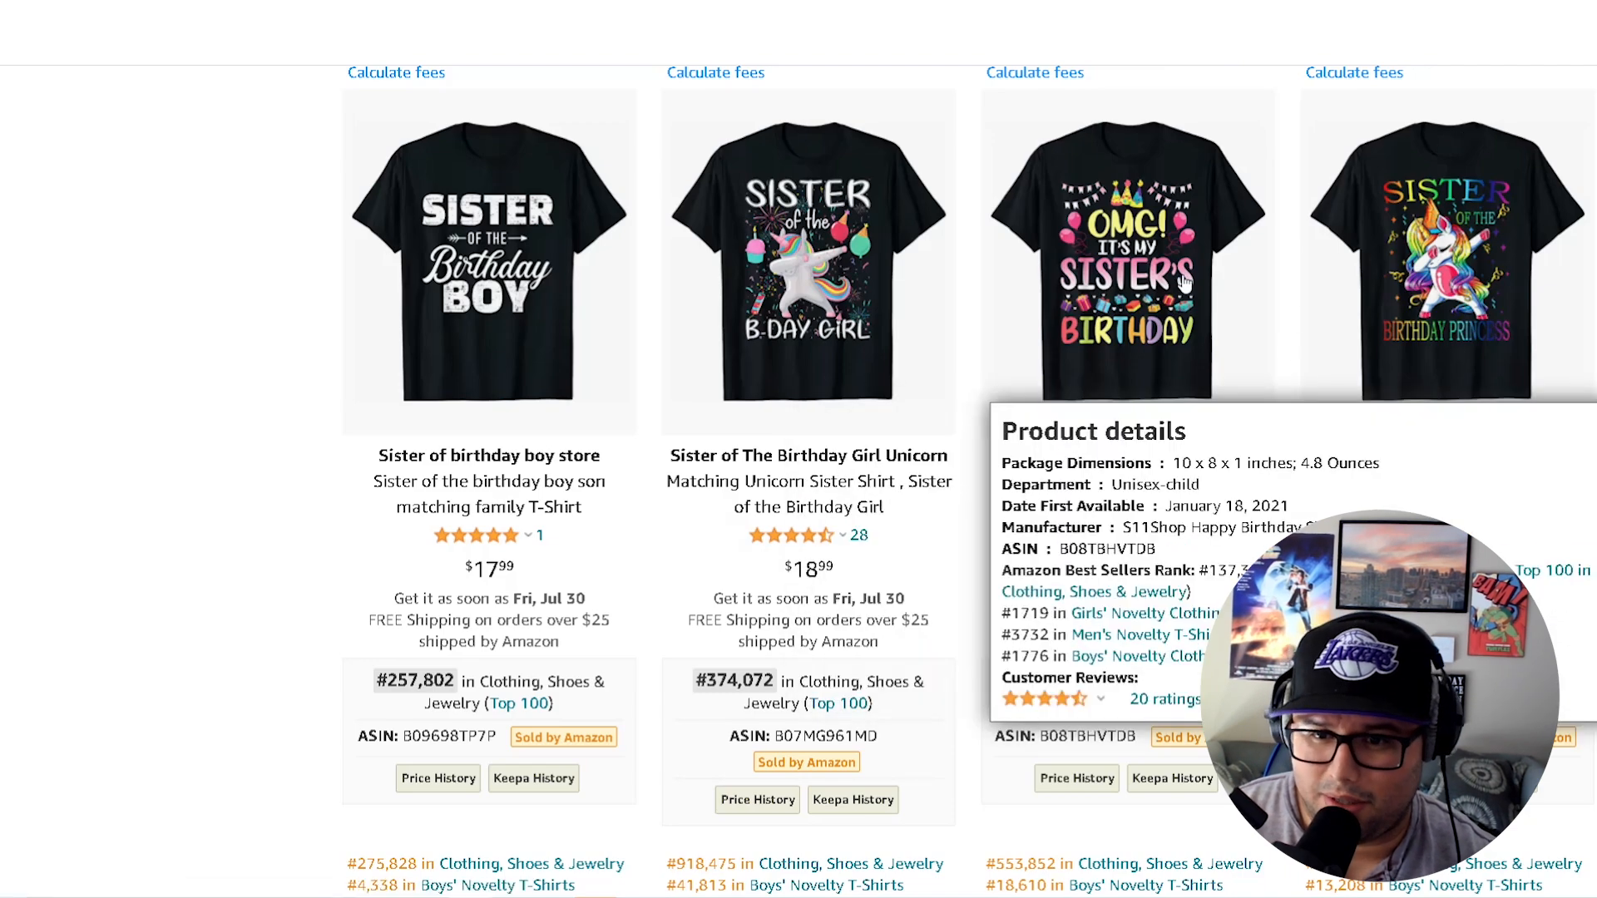
scroll(1206, 332, down, 2)
scroll(1187, 487, down, 5)
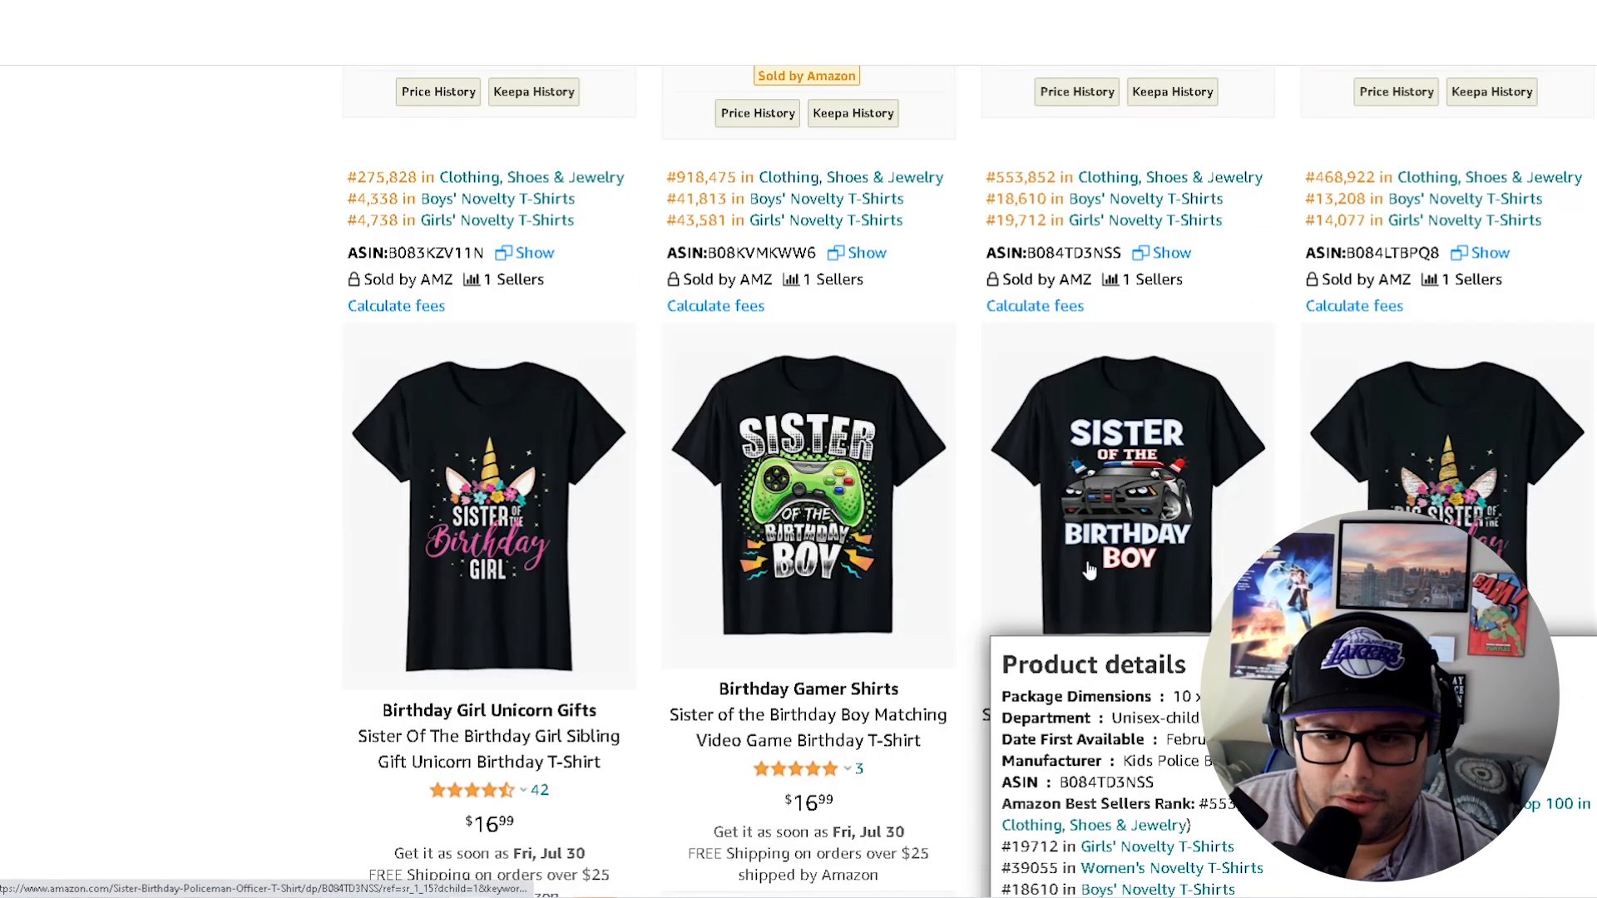
scroll(1081, 524, down, 1)
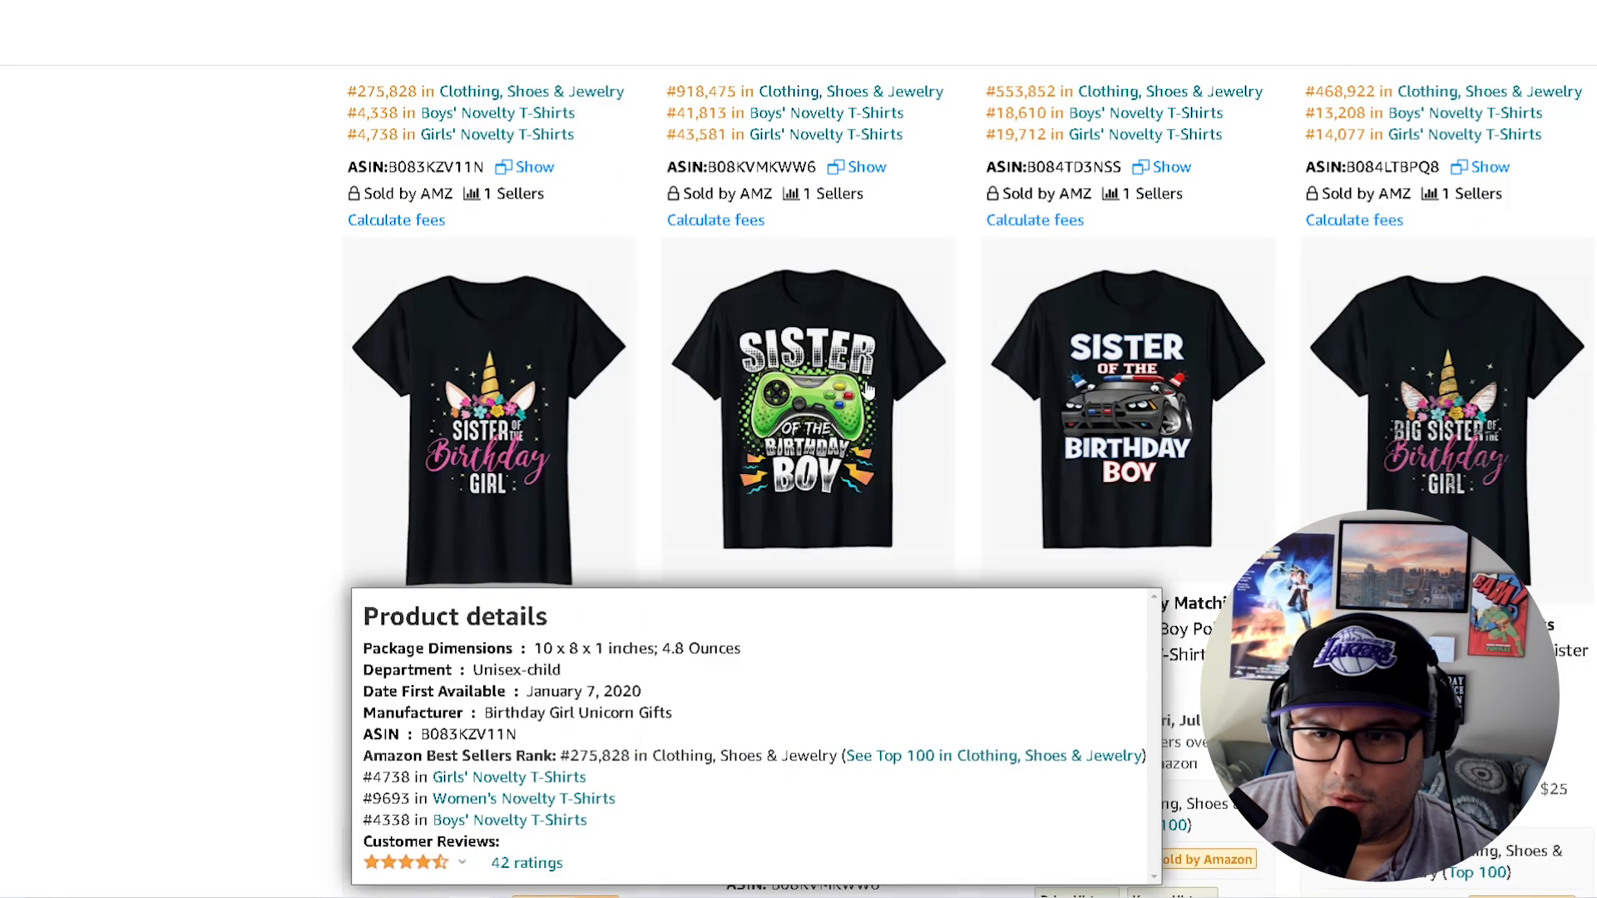
scroll(1152, 562, down, 3)
scroll(1152, 563, down, 8)
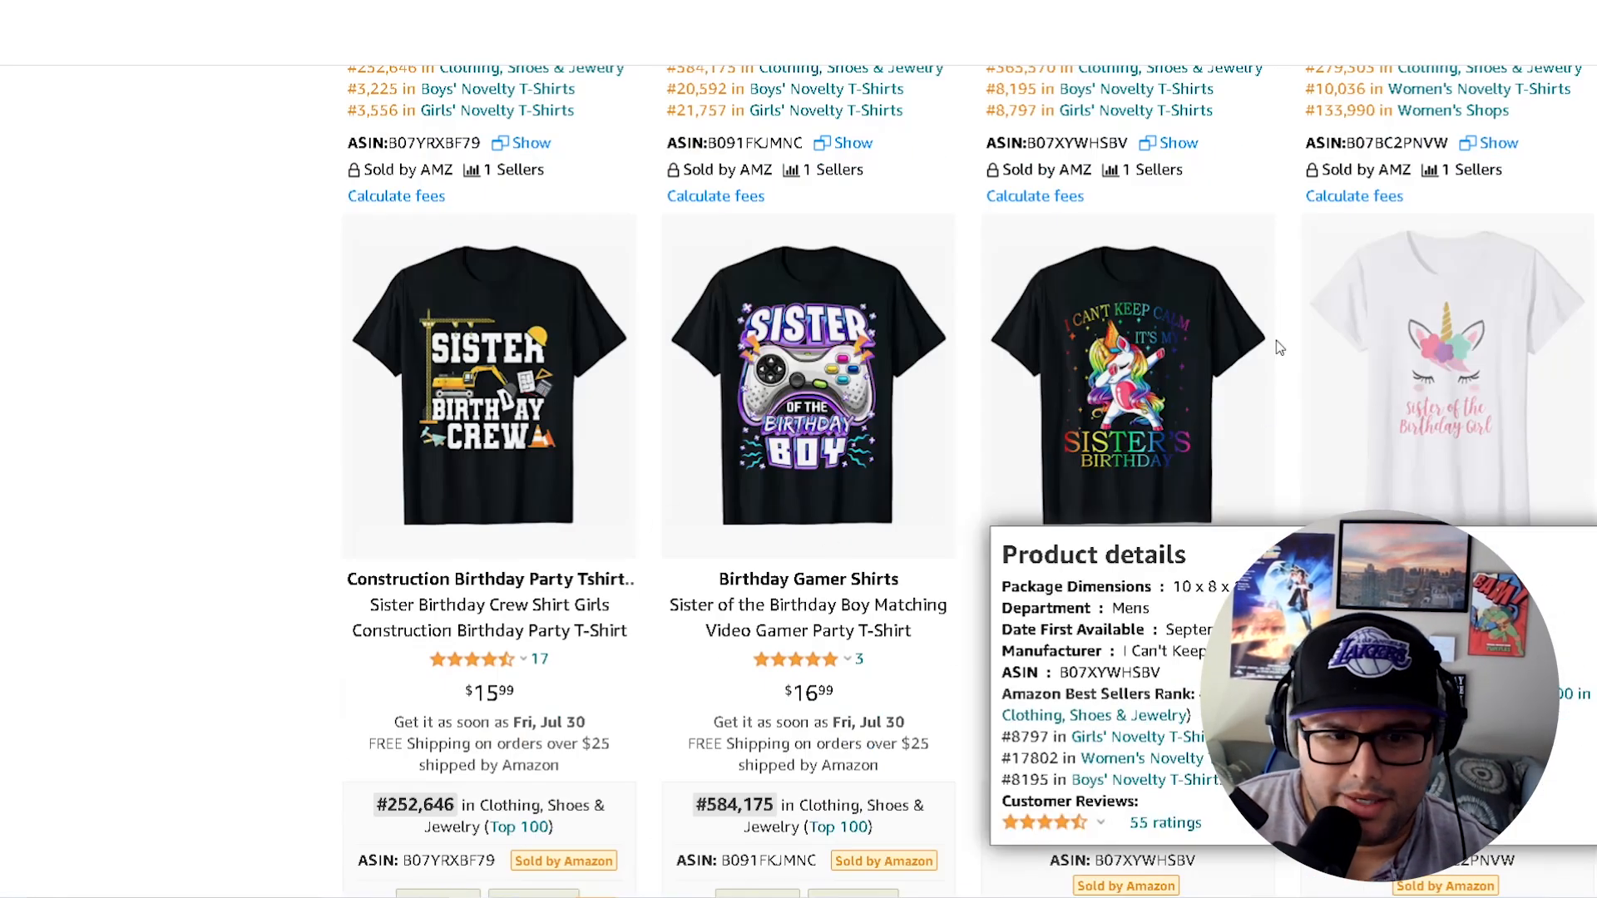
scroll(708, 597, down, 2)
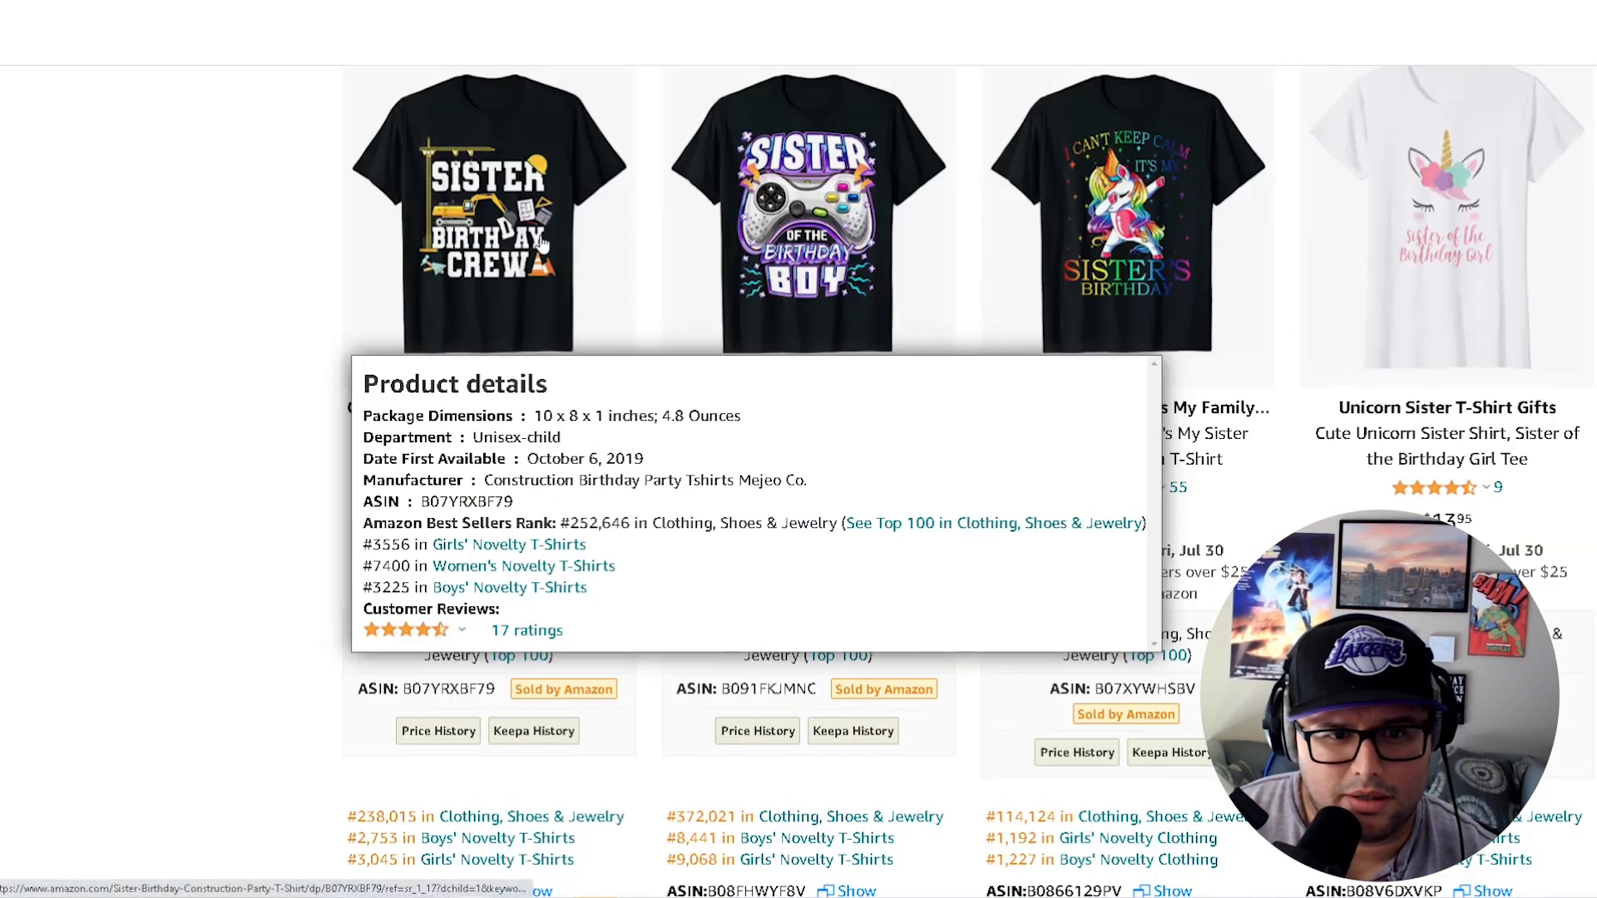
mouse_move(512, 269)
scroll(512, 268, down, 10)
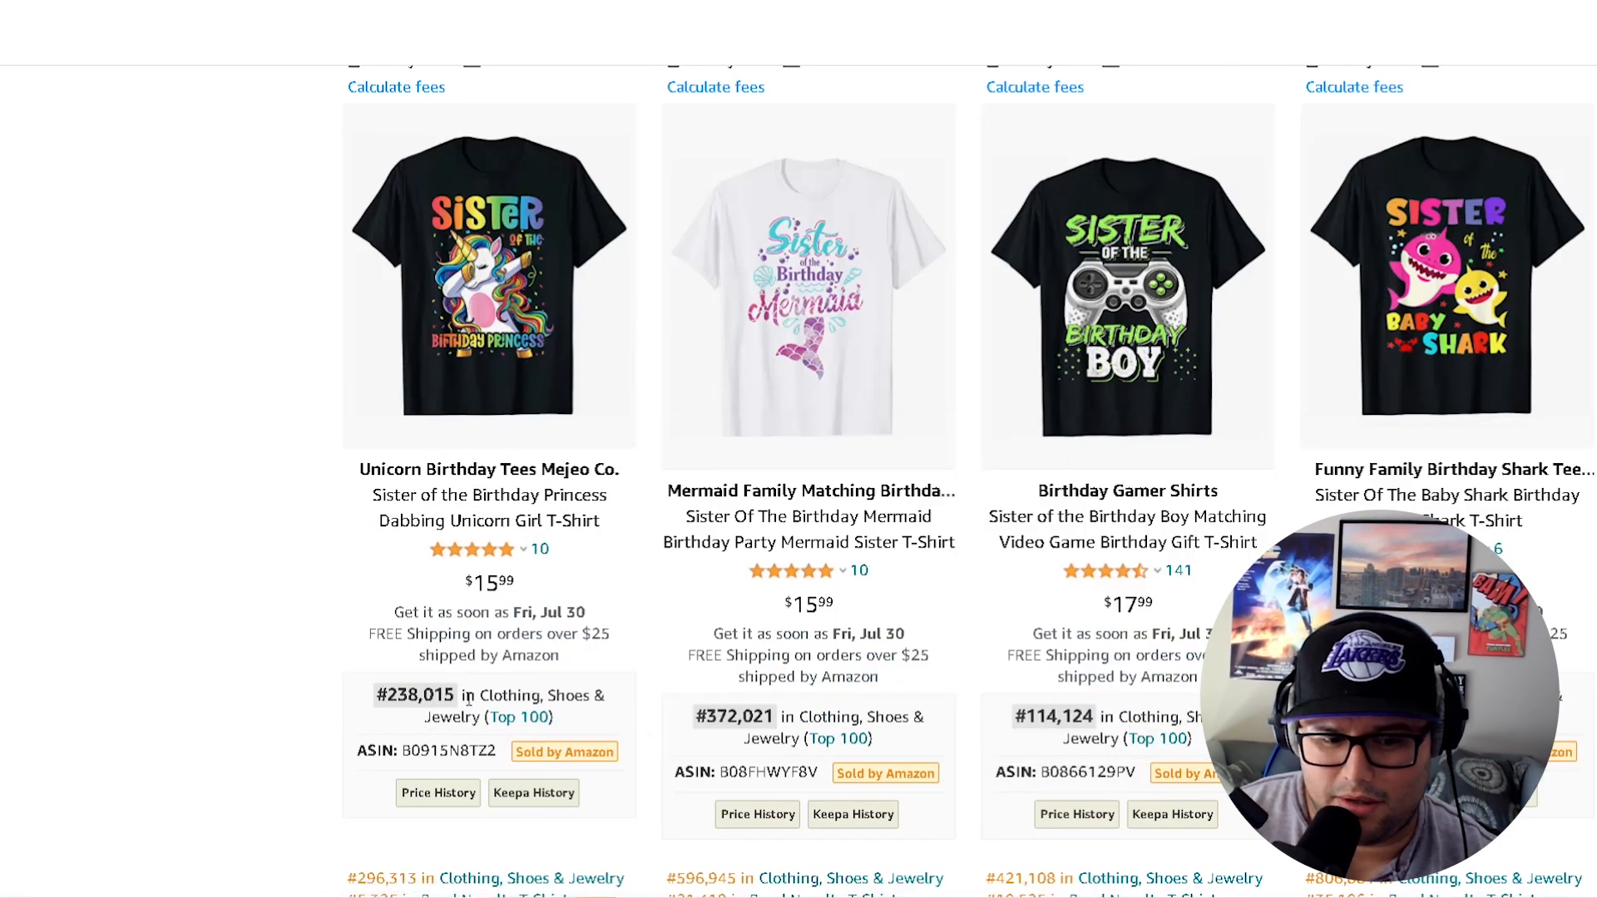
scroll(1171, 665, down, 5)
scroll(1171, 665, down, 6)
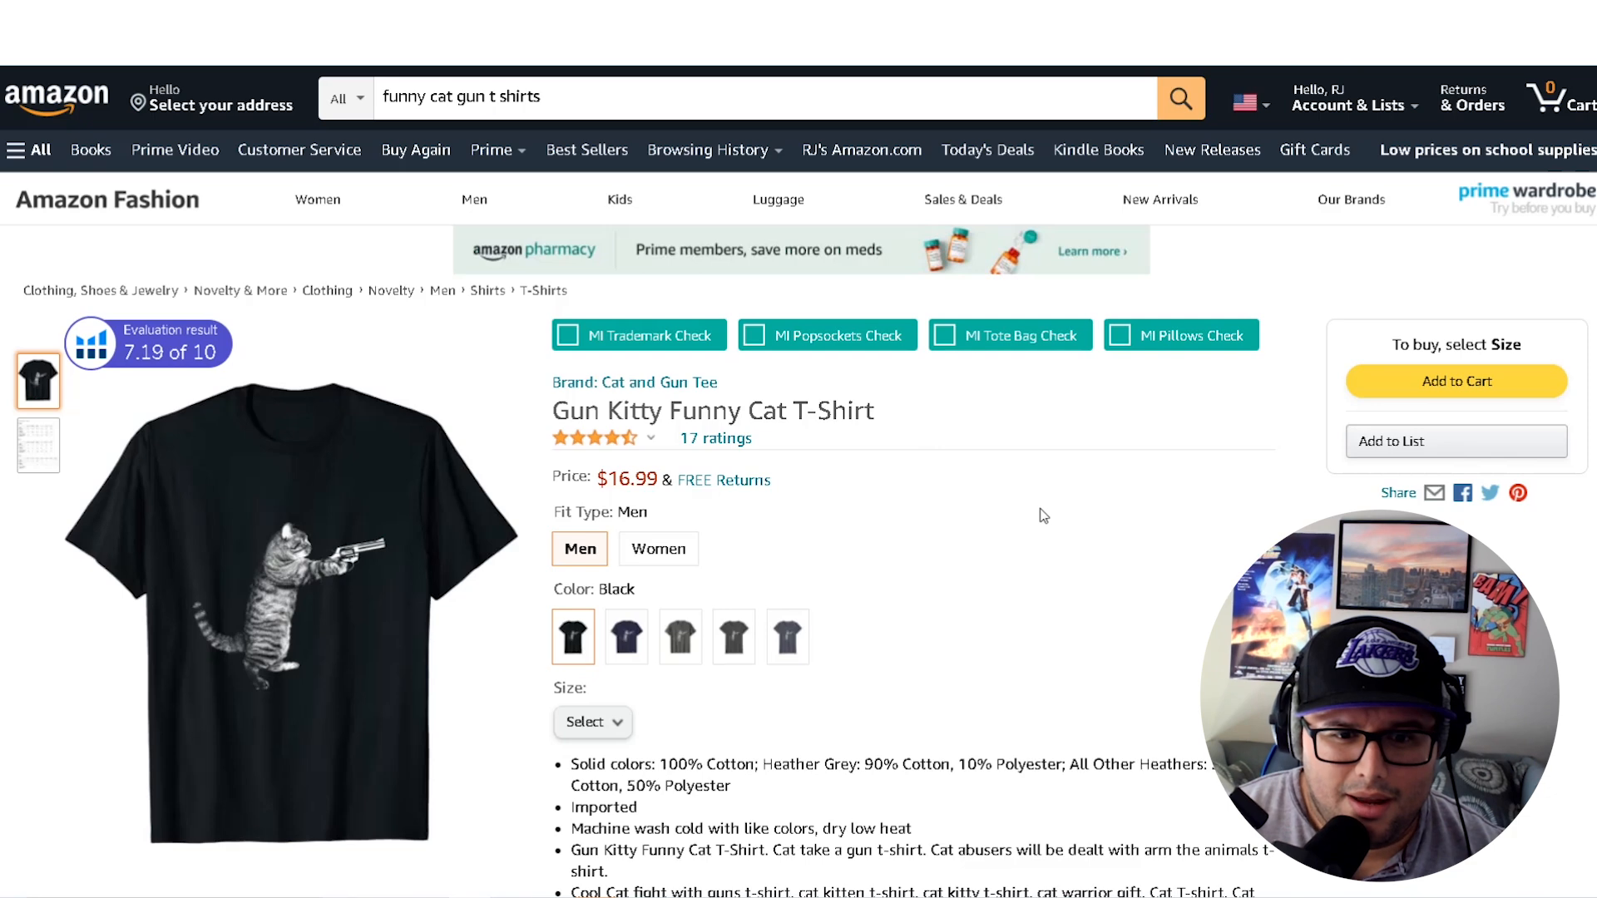
- Inspect the Gun Kitty and Pew Madafakas cat shirt listings and the Never Underestimate an Old Guy On A Bicycle design
scroll(1192, 514, down, 1)
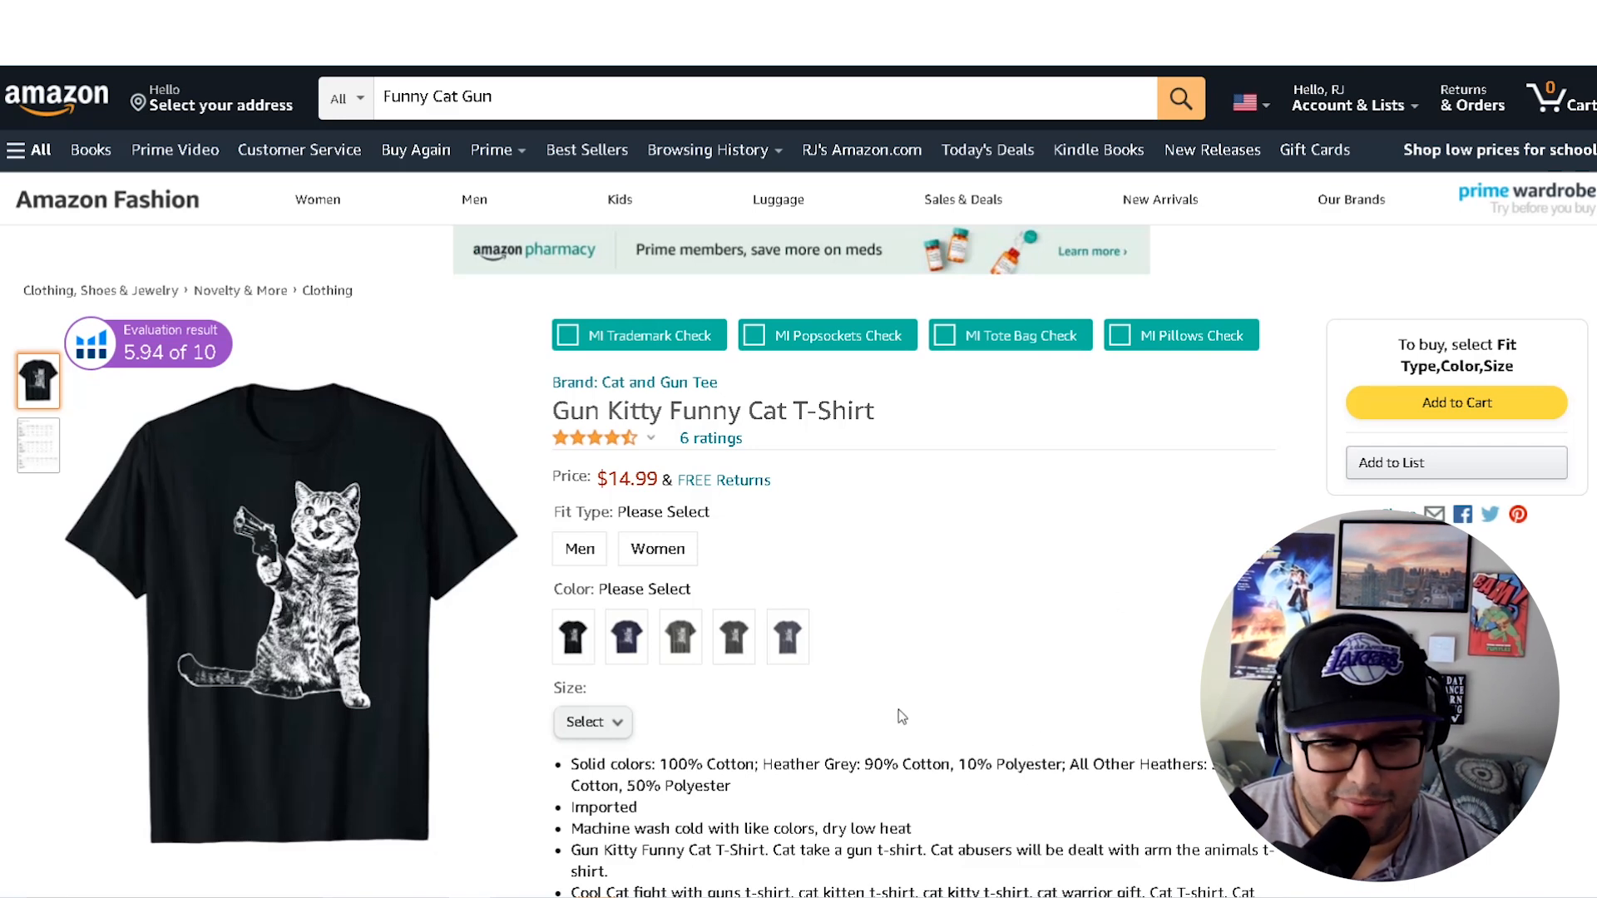
scroll(901, 715, down, 1)
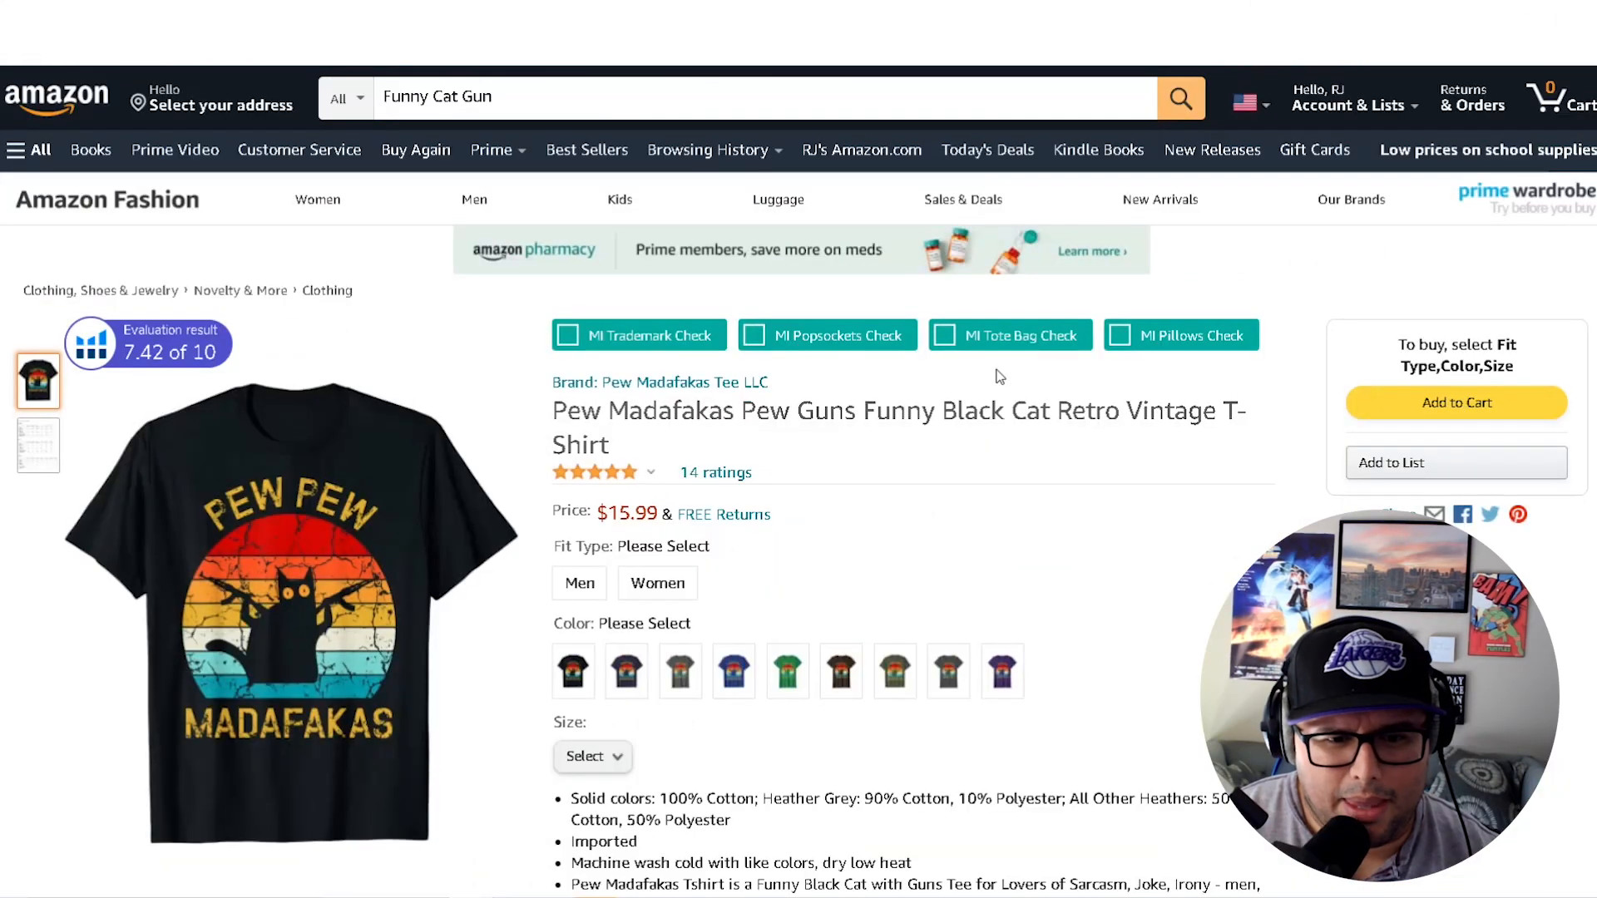
scroll(998, 376, down, 1)
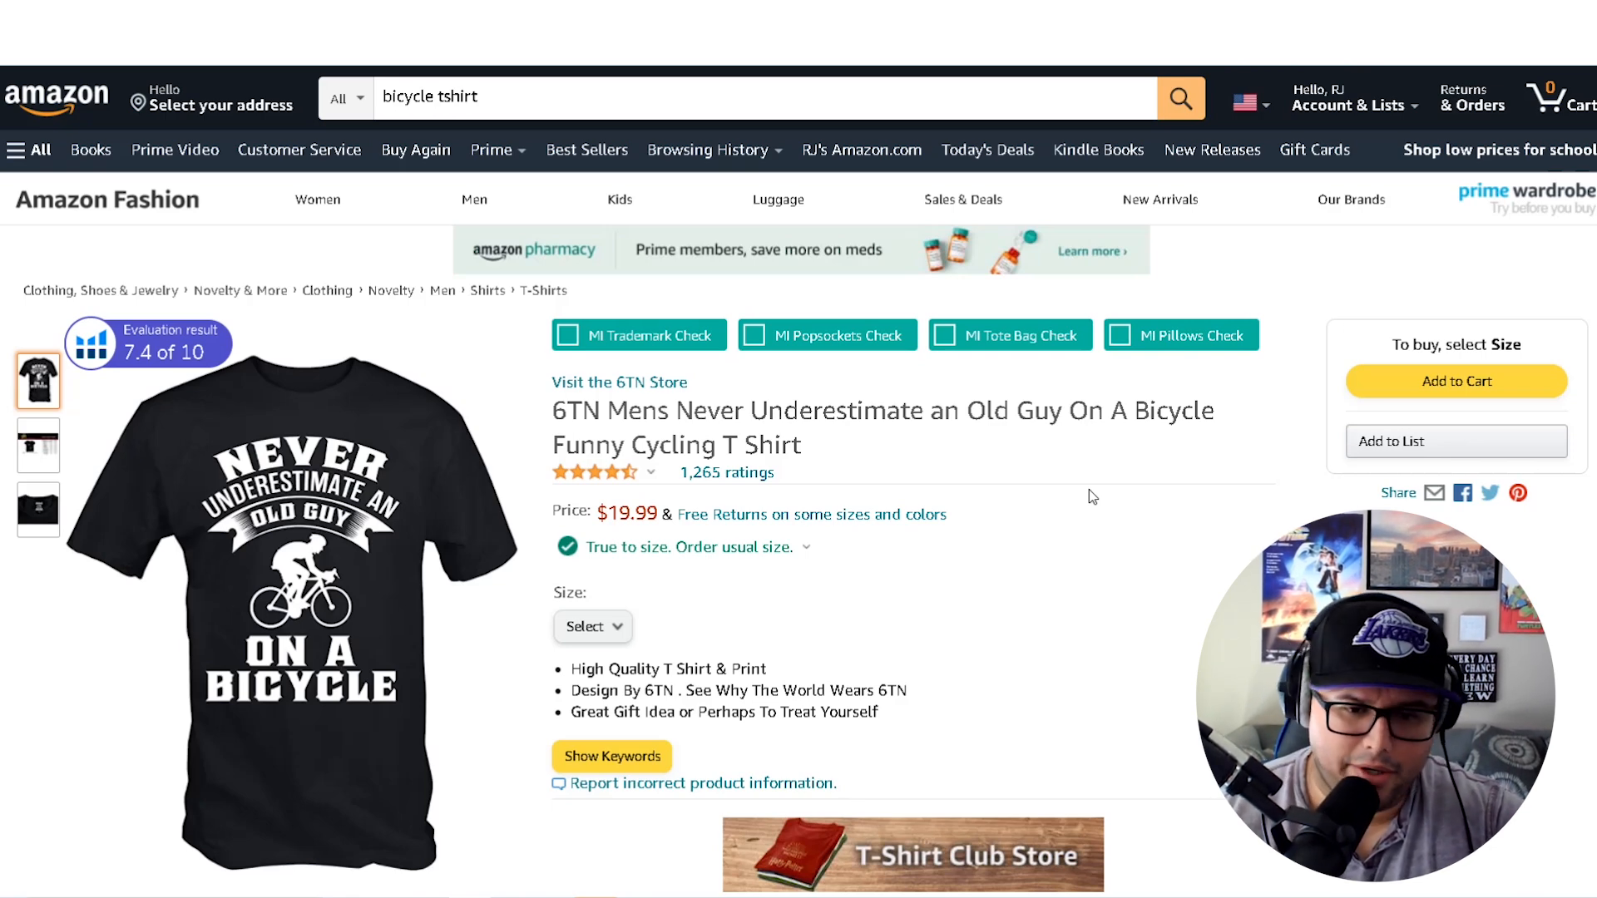
mouse_move(345, 519)
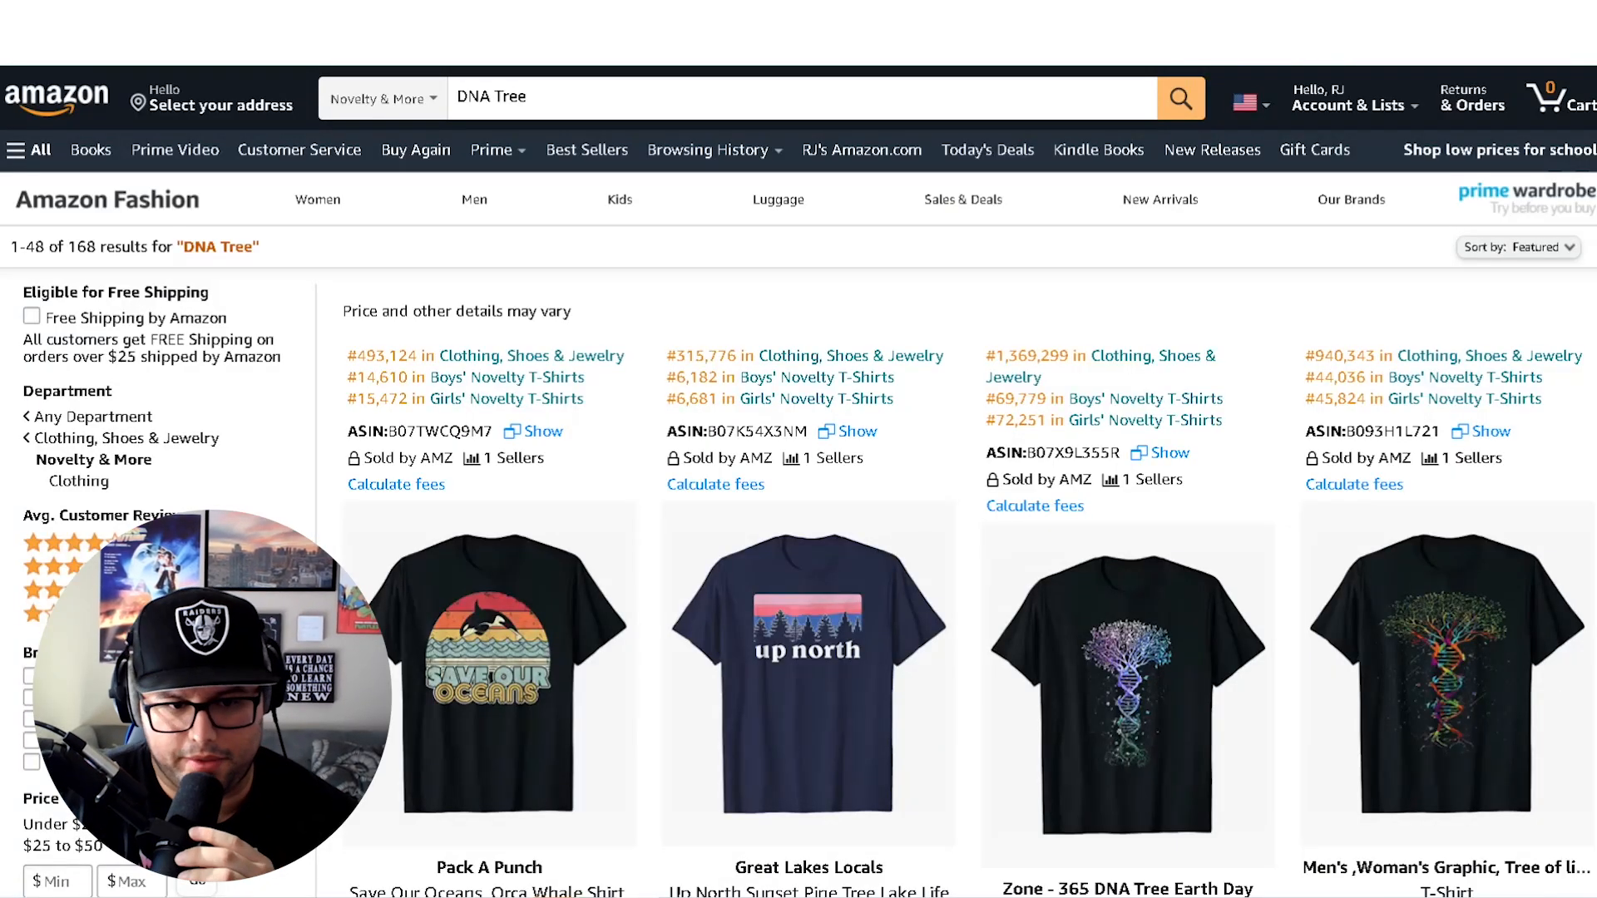
- Examine the "DNA Tree" novelty shirt results, comparing product details, listing dates and Best Sellers ranks of the tree designs
scroll(1050, 634, down, 2)
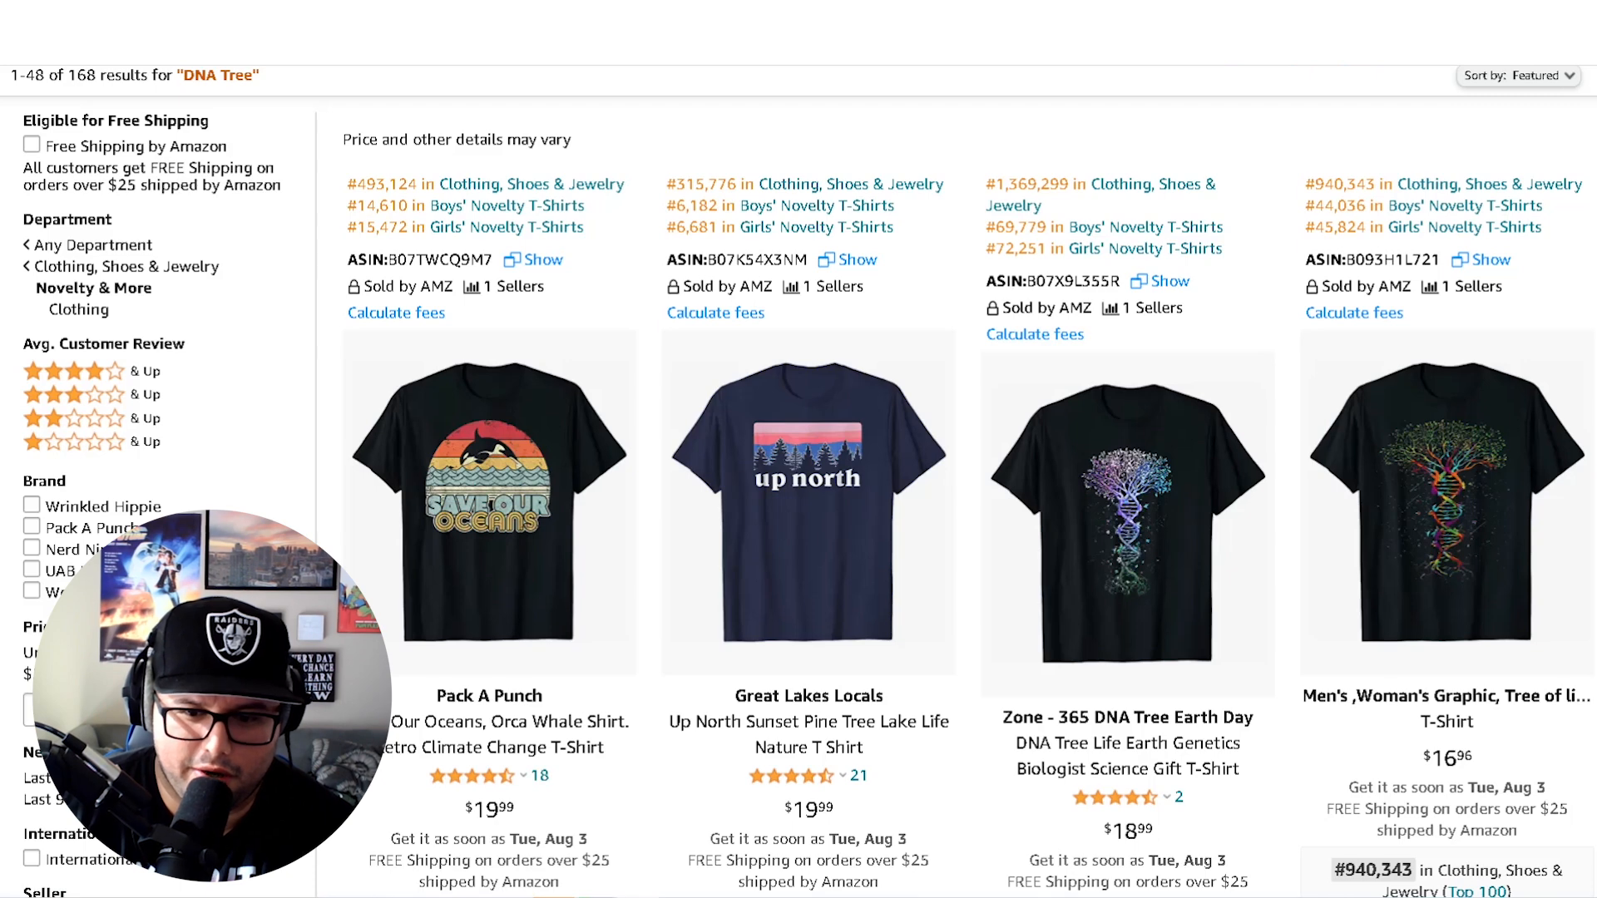
scroll(1169, 774, down, 1)
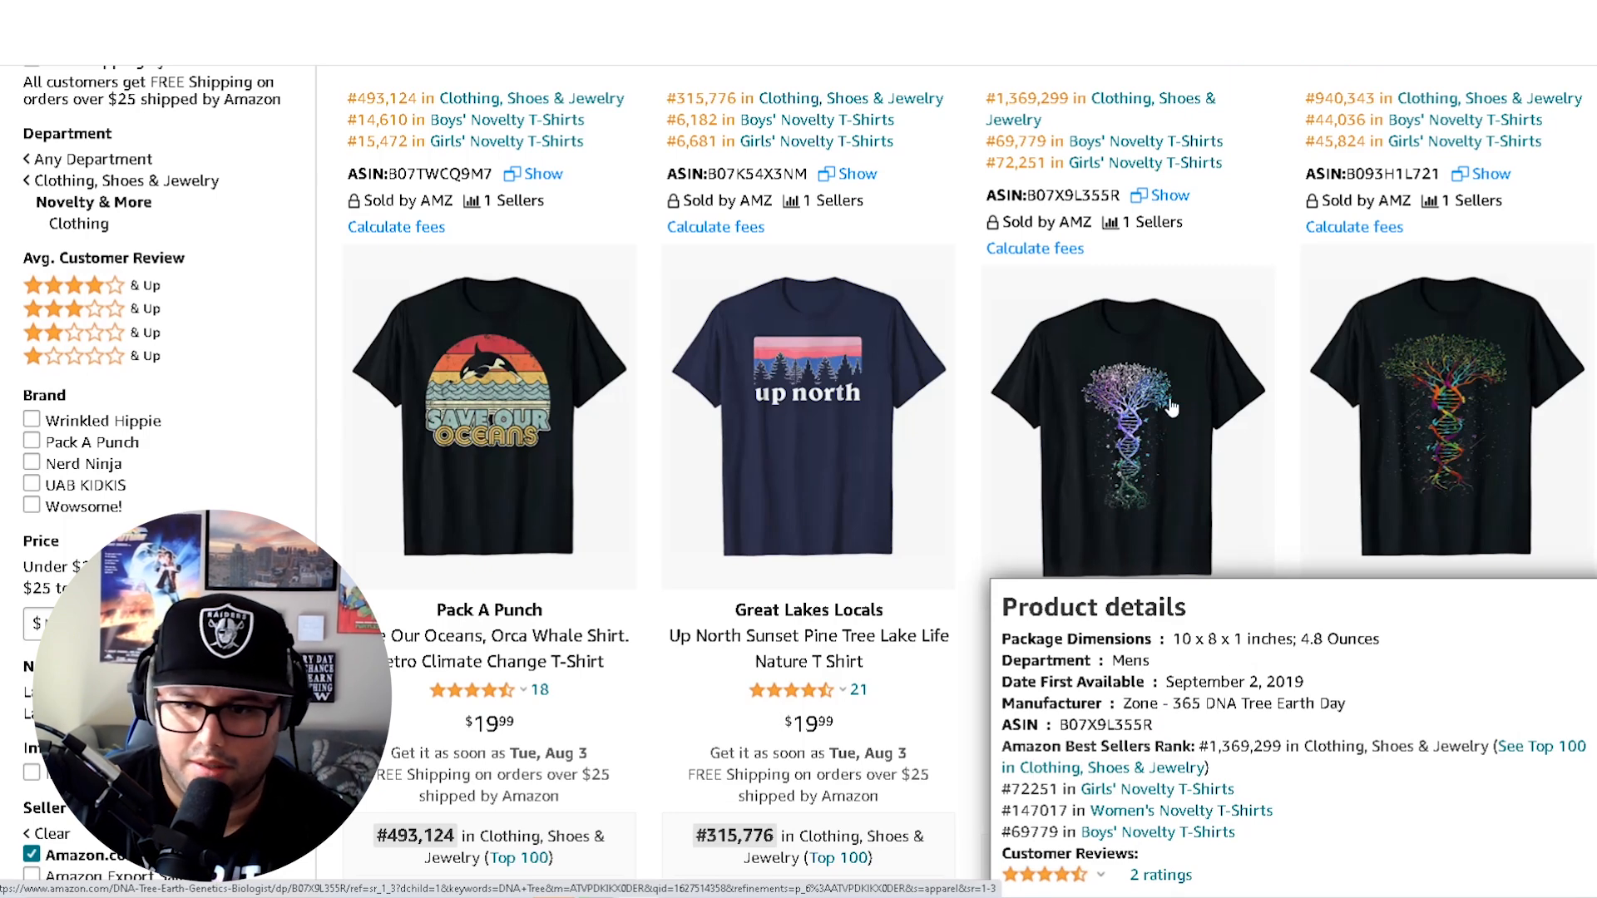
mouse_move(1458, 409)
scroll(1272, 533, down, 1)
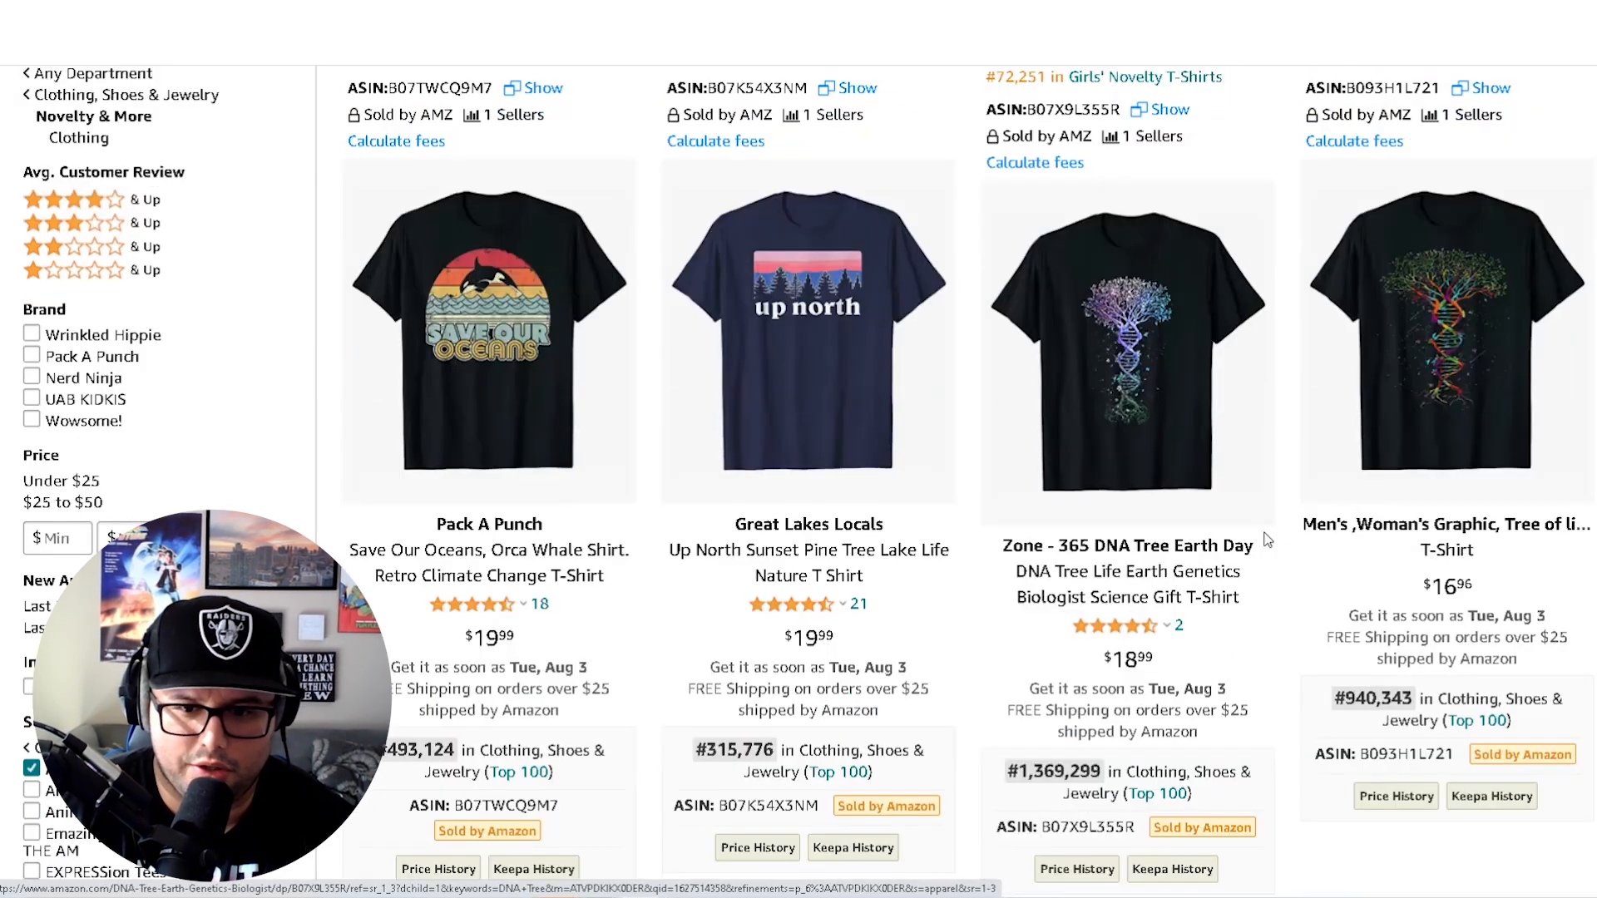
scroll(1285, 591, down, 1)
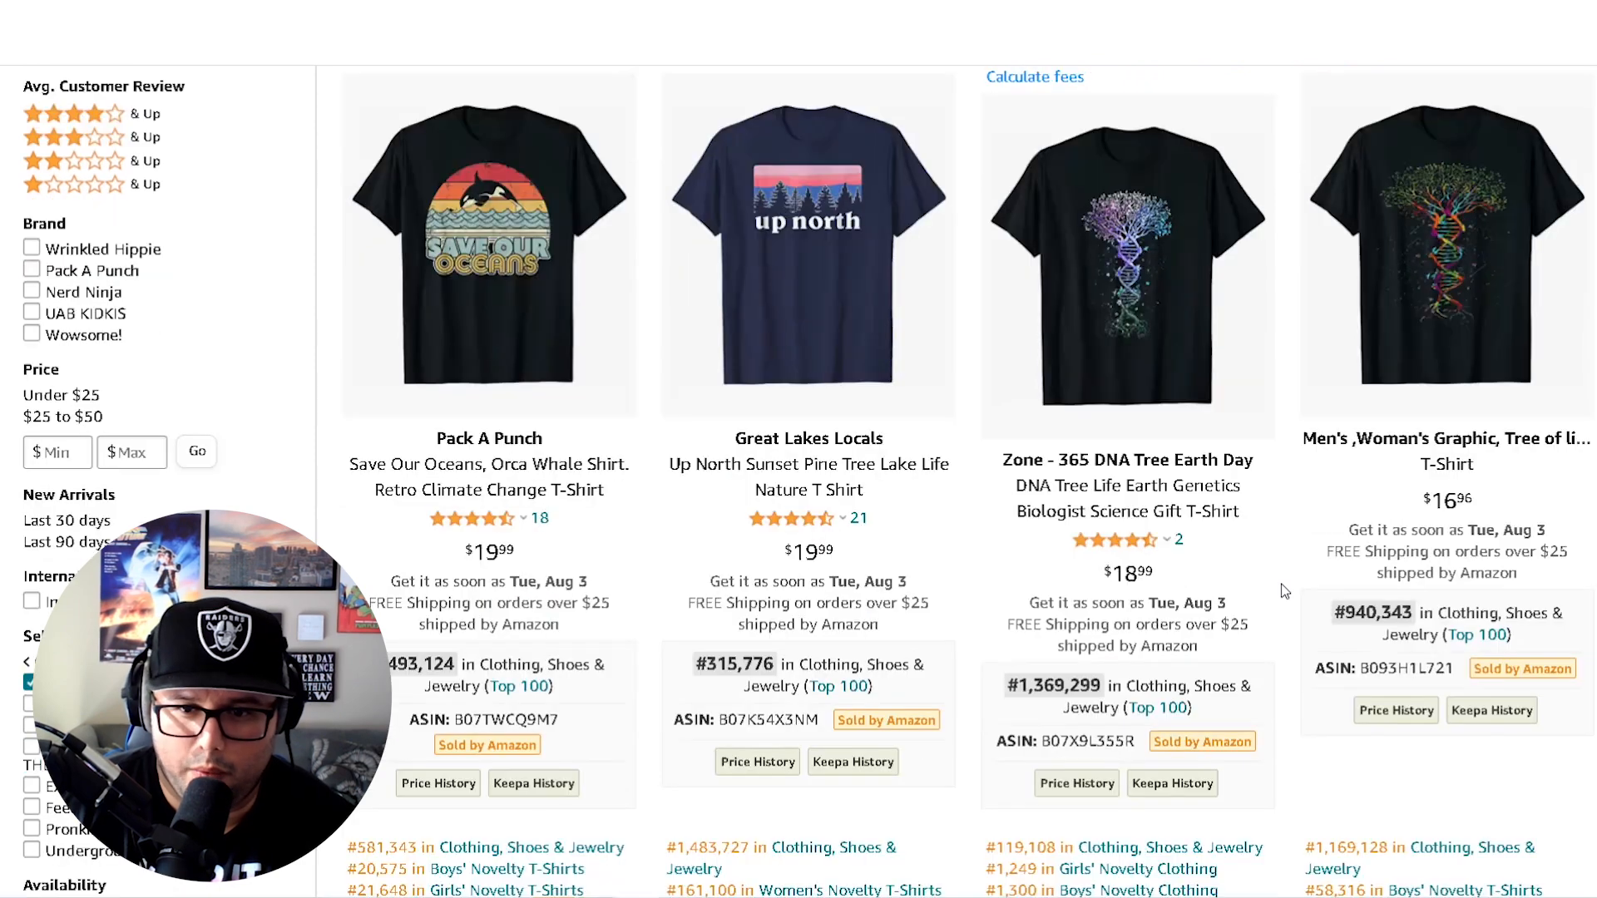
mouse_move(1455, 237)
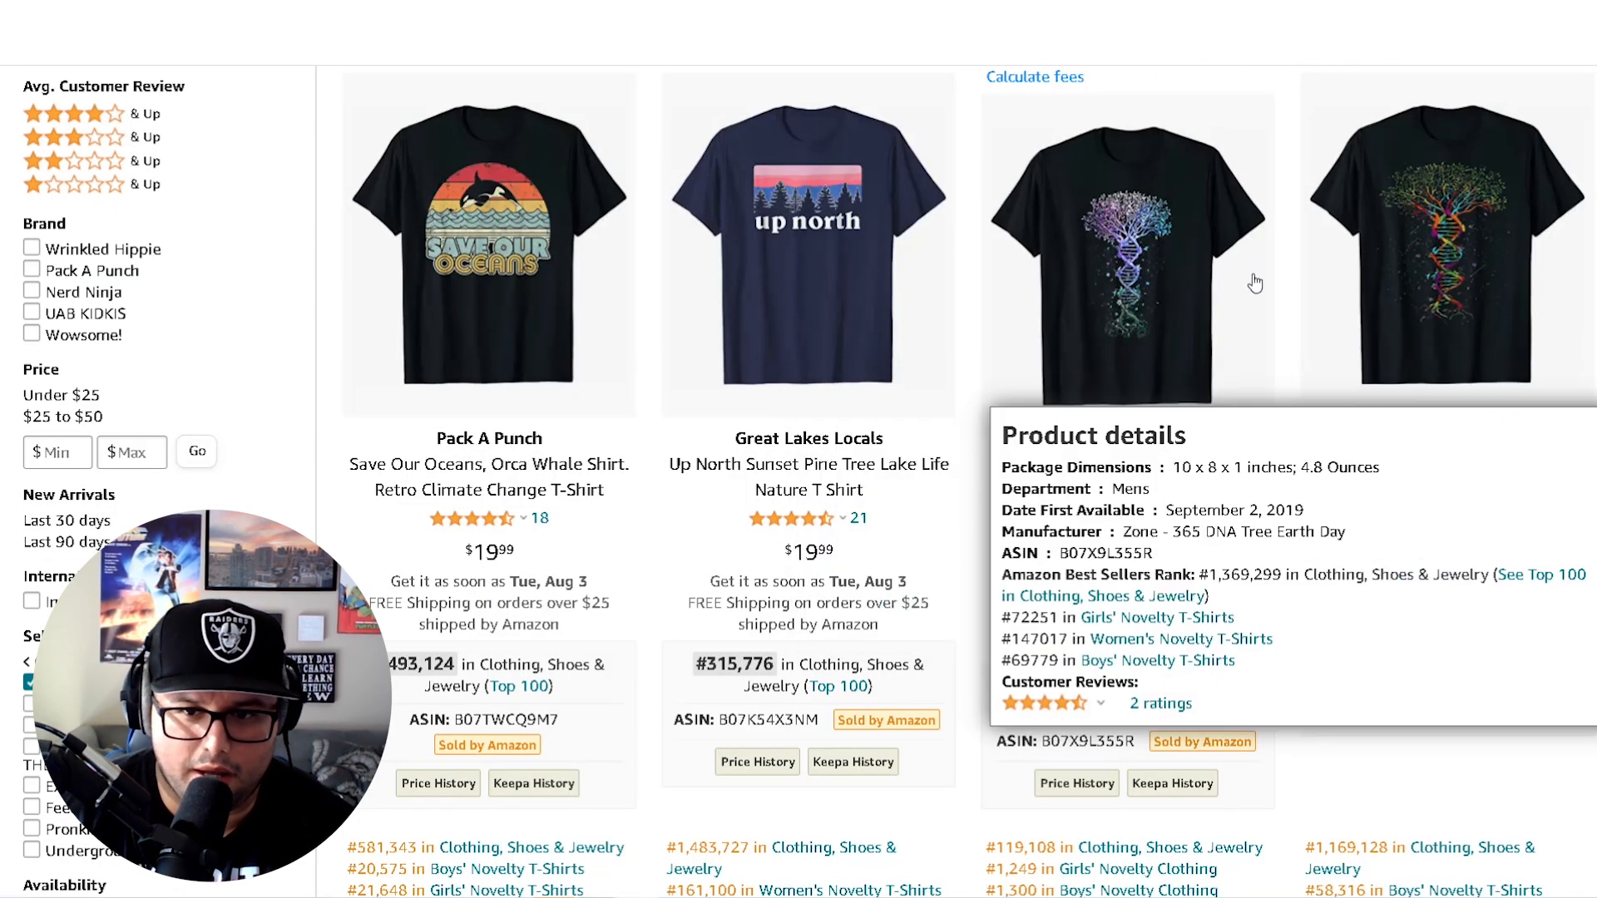
scroll(1274, 437, down, 3)
scroll(1277, 445, down, 4)
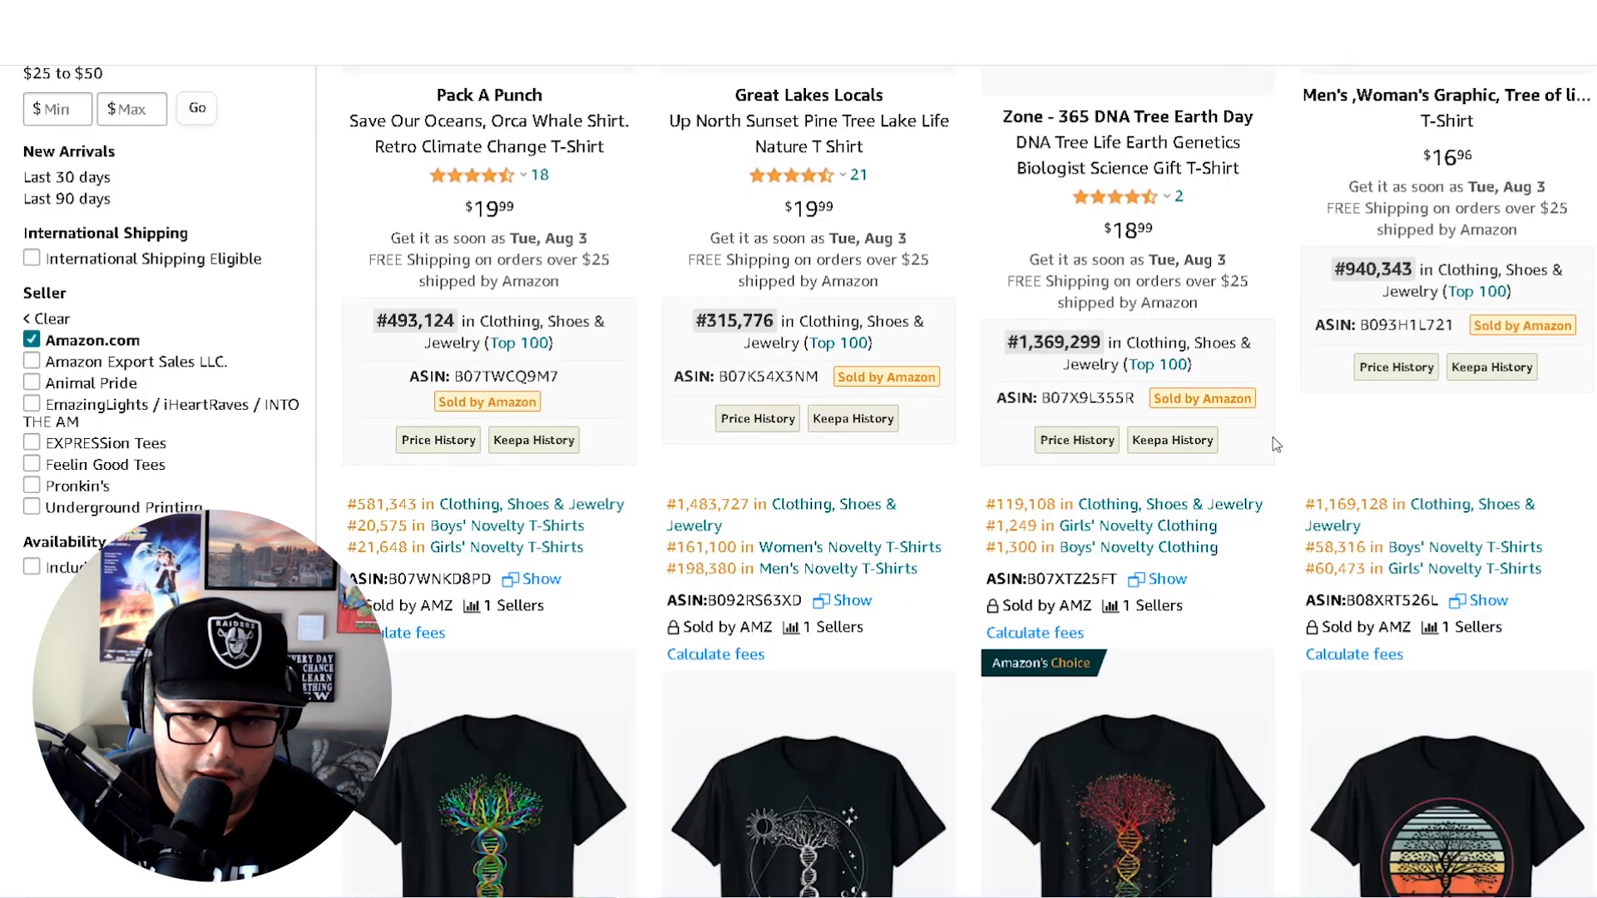
scroll(1277, 443, down, 1)
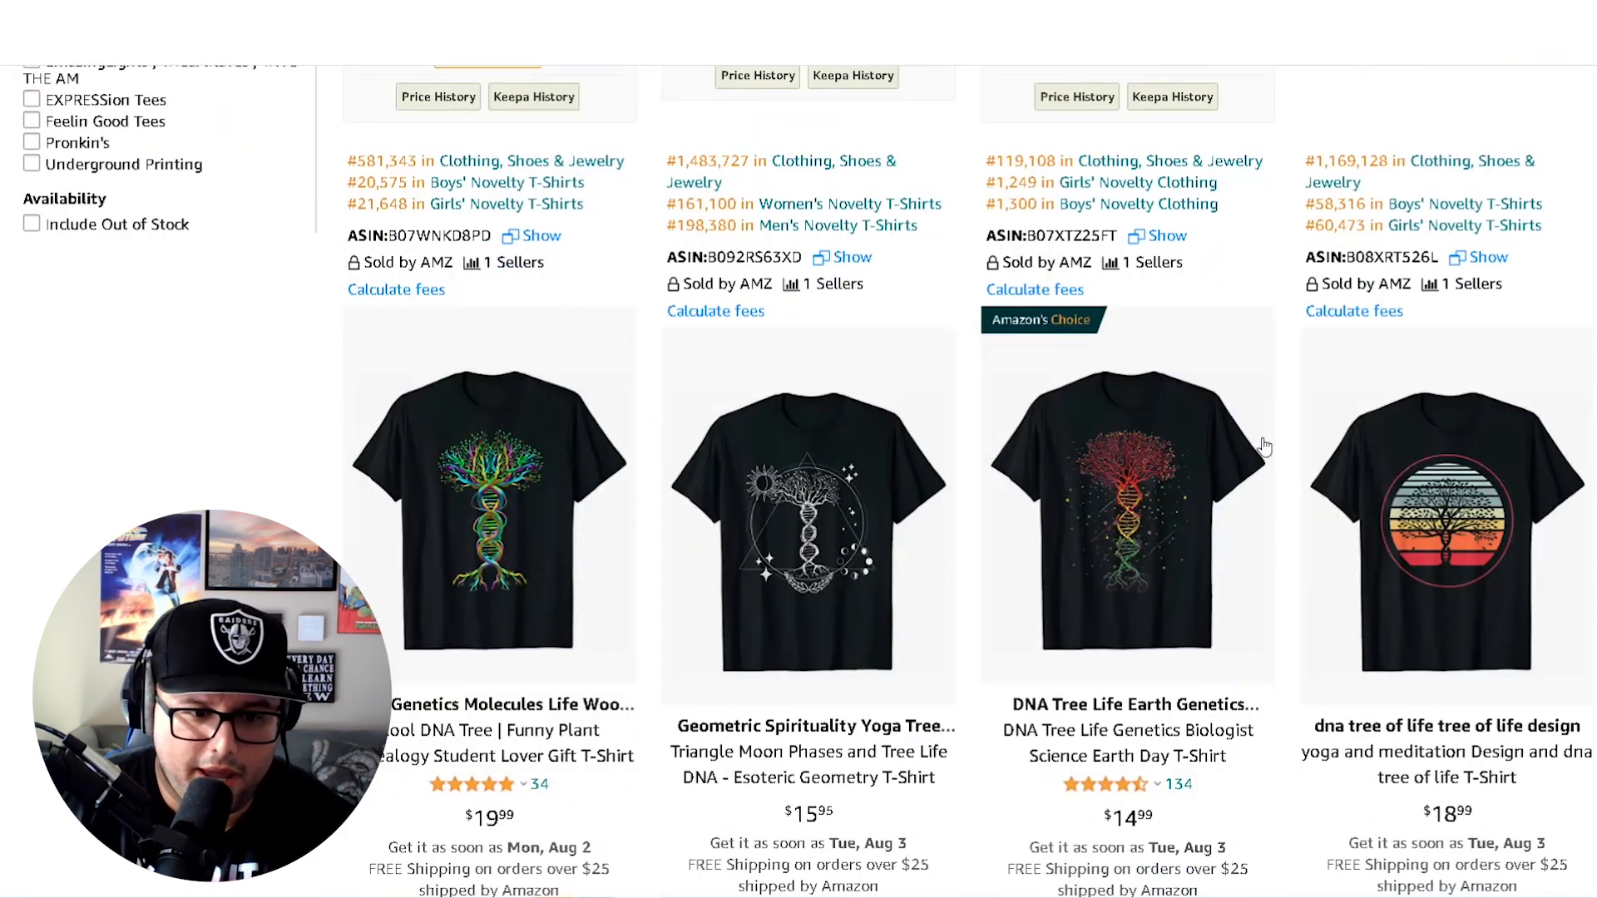
- Browse the remaining "DNA Tree" shirt results, comparing designs, listing dates, reviews and Best Sellers ranks down to the Nerdy Science helix shirt
mouse_move(554, 544)
mouse_move(1166, 510)
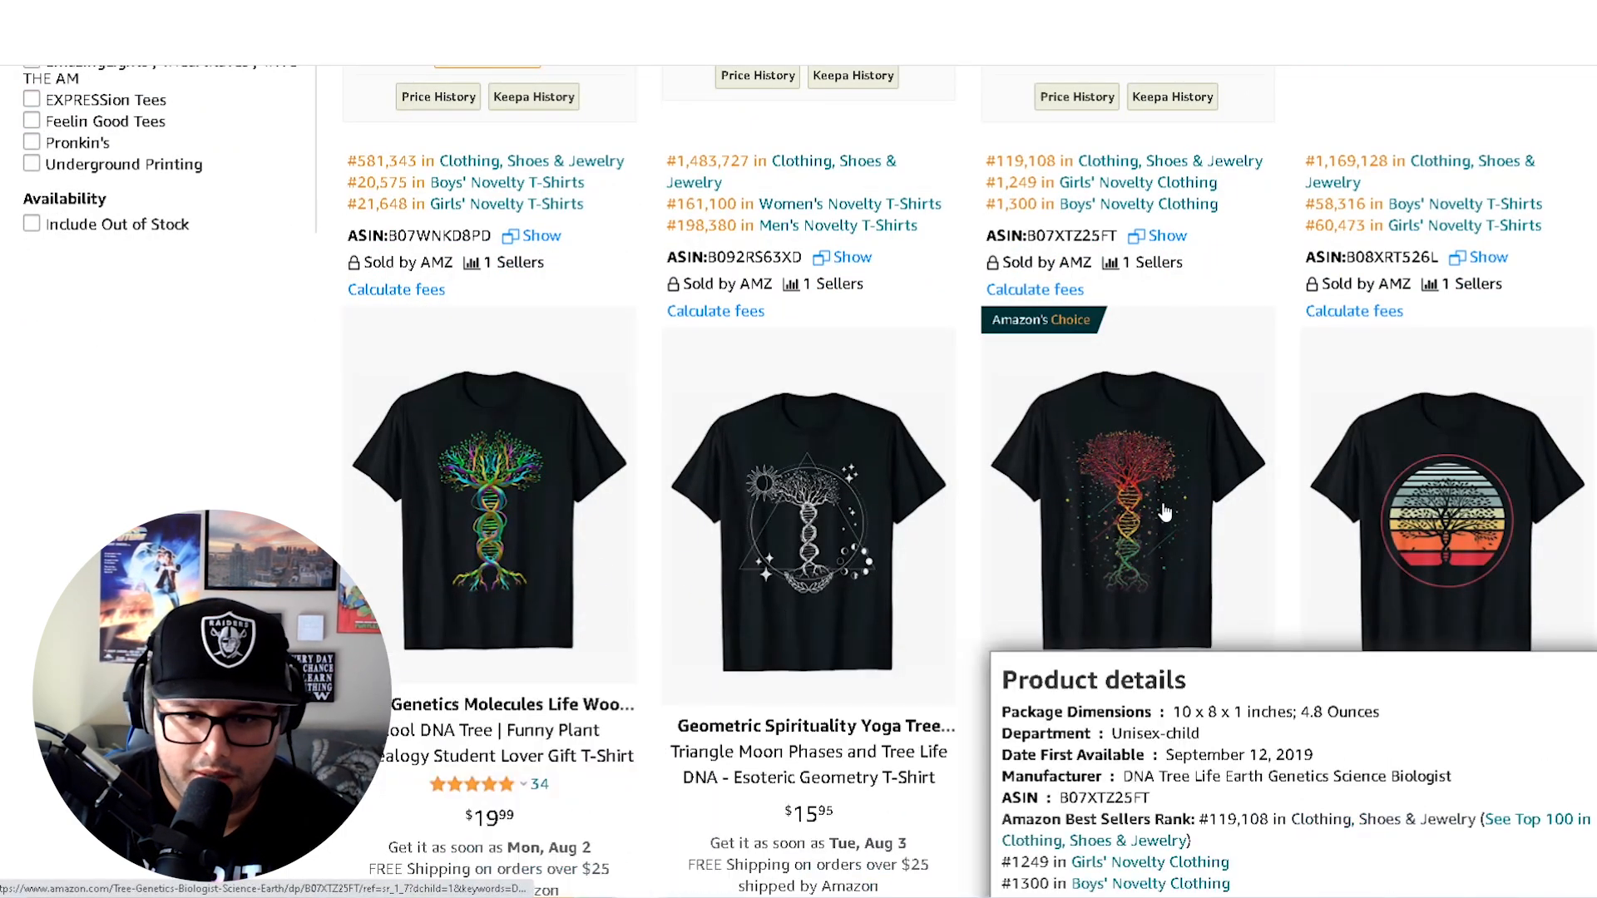
scroll(1144, 549, down, 1)
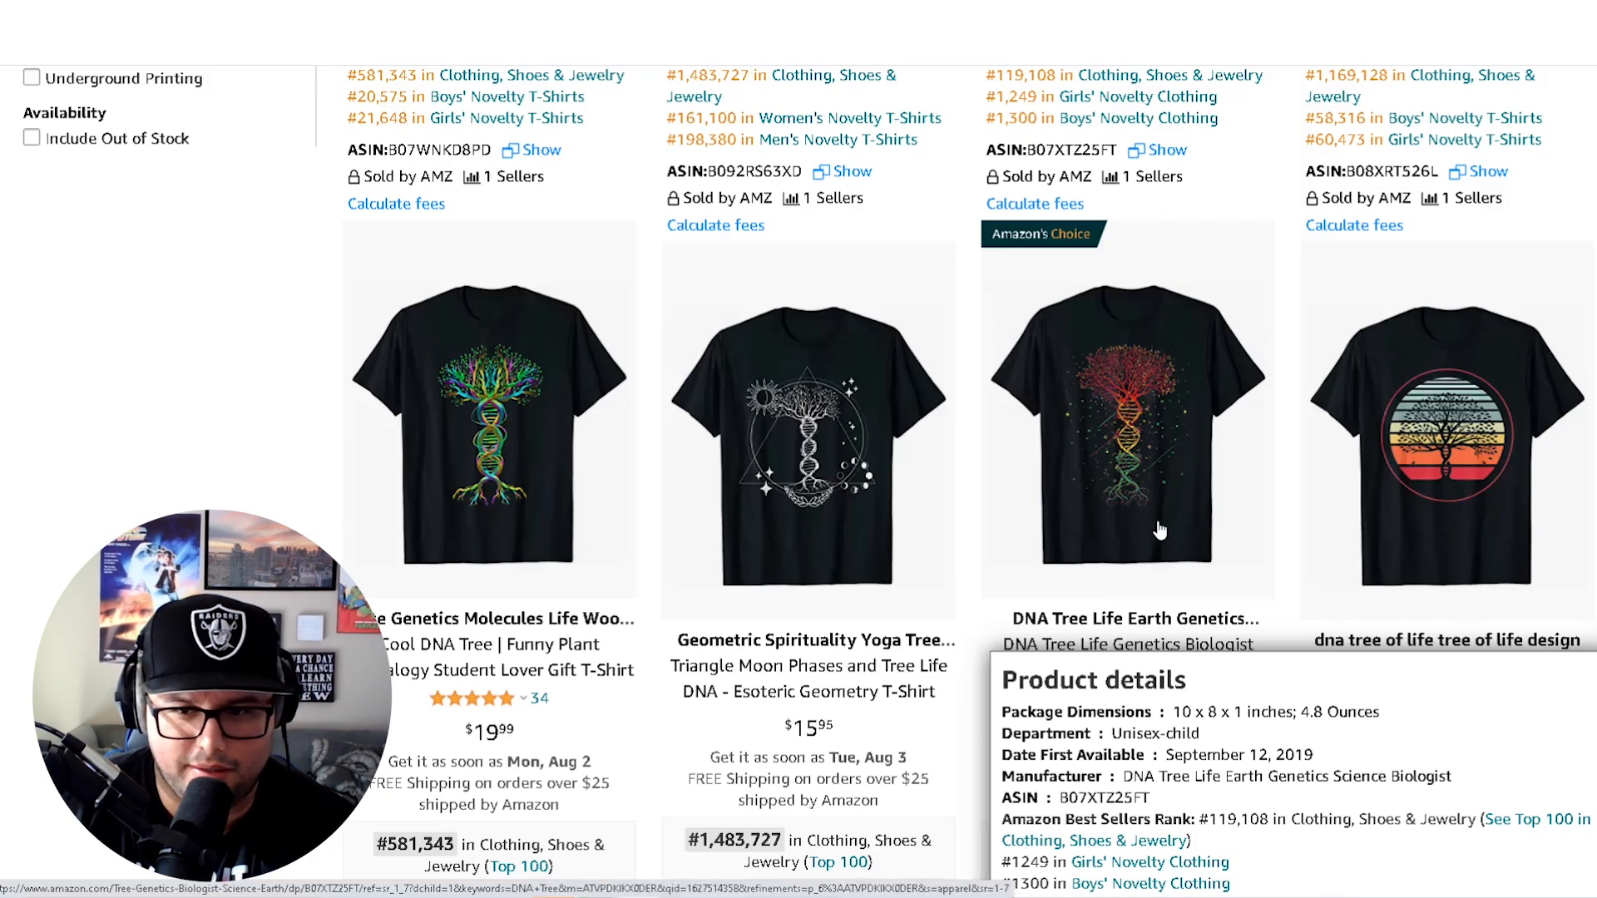
scroll(1156, 533, down, 6)
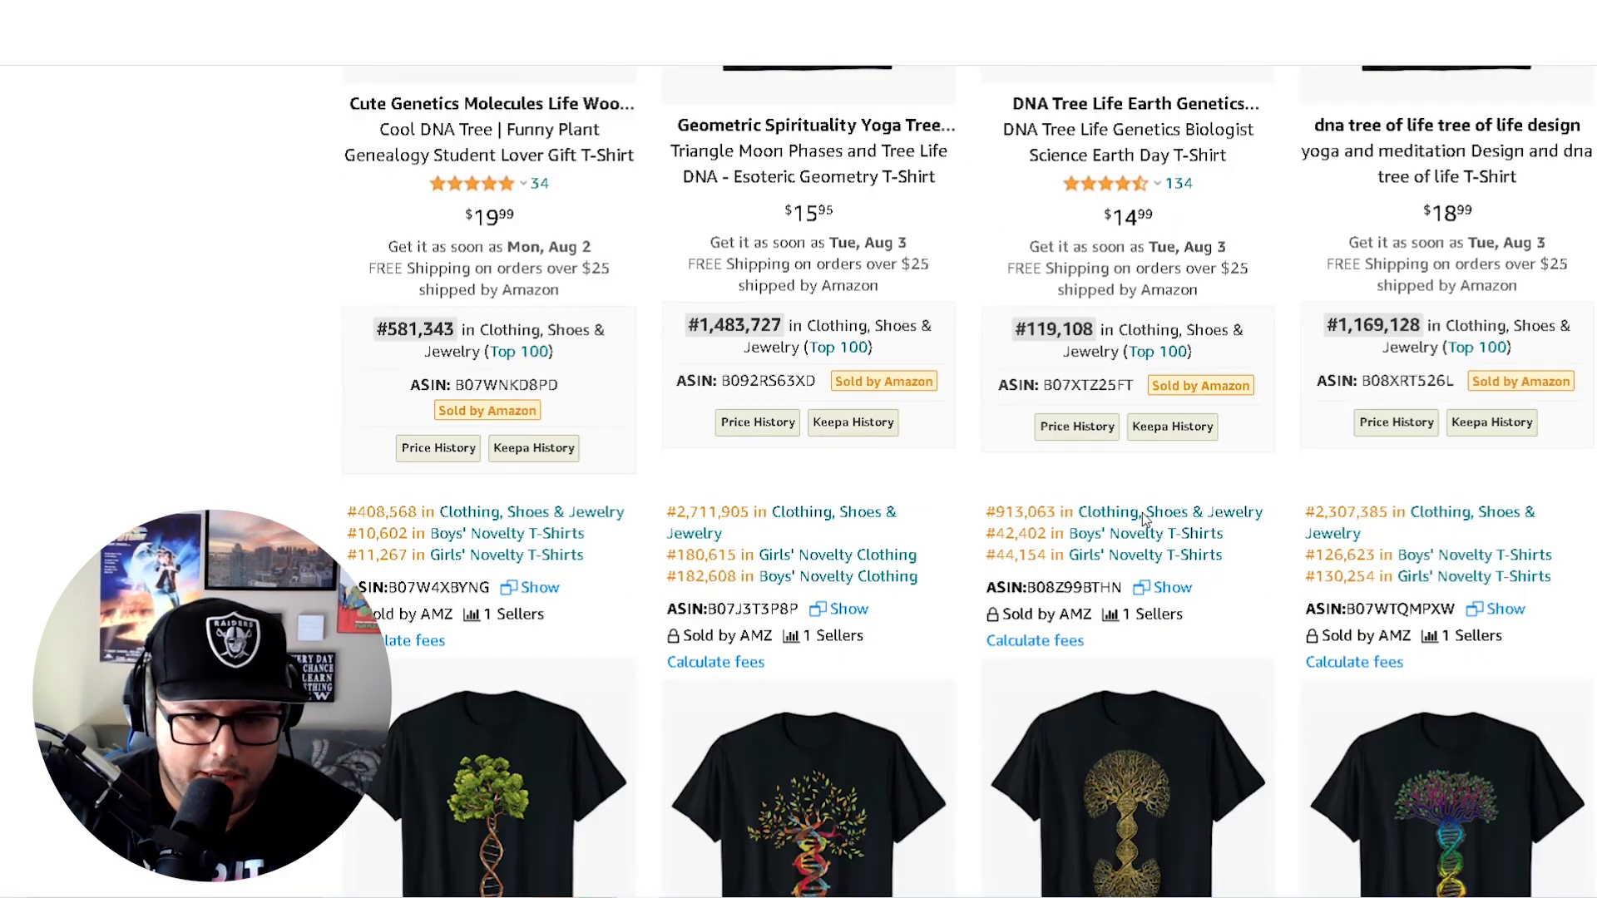
scroll(1144, 517, down, 7)
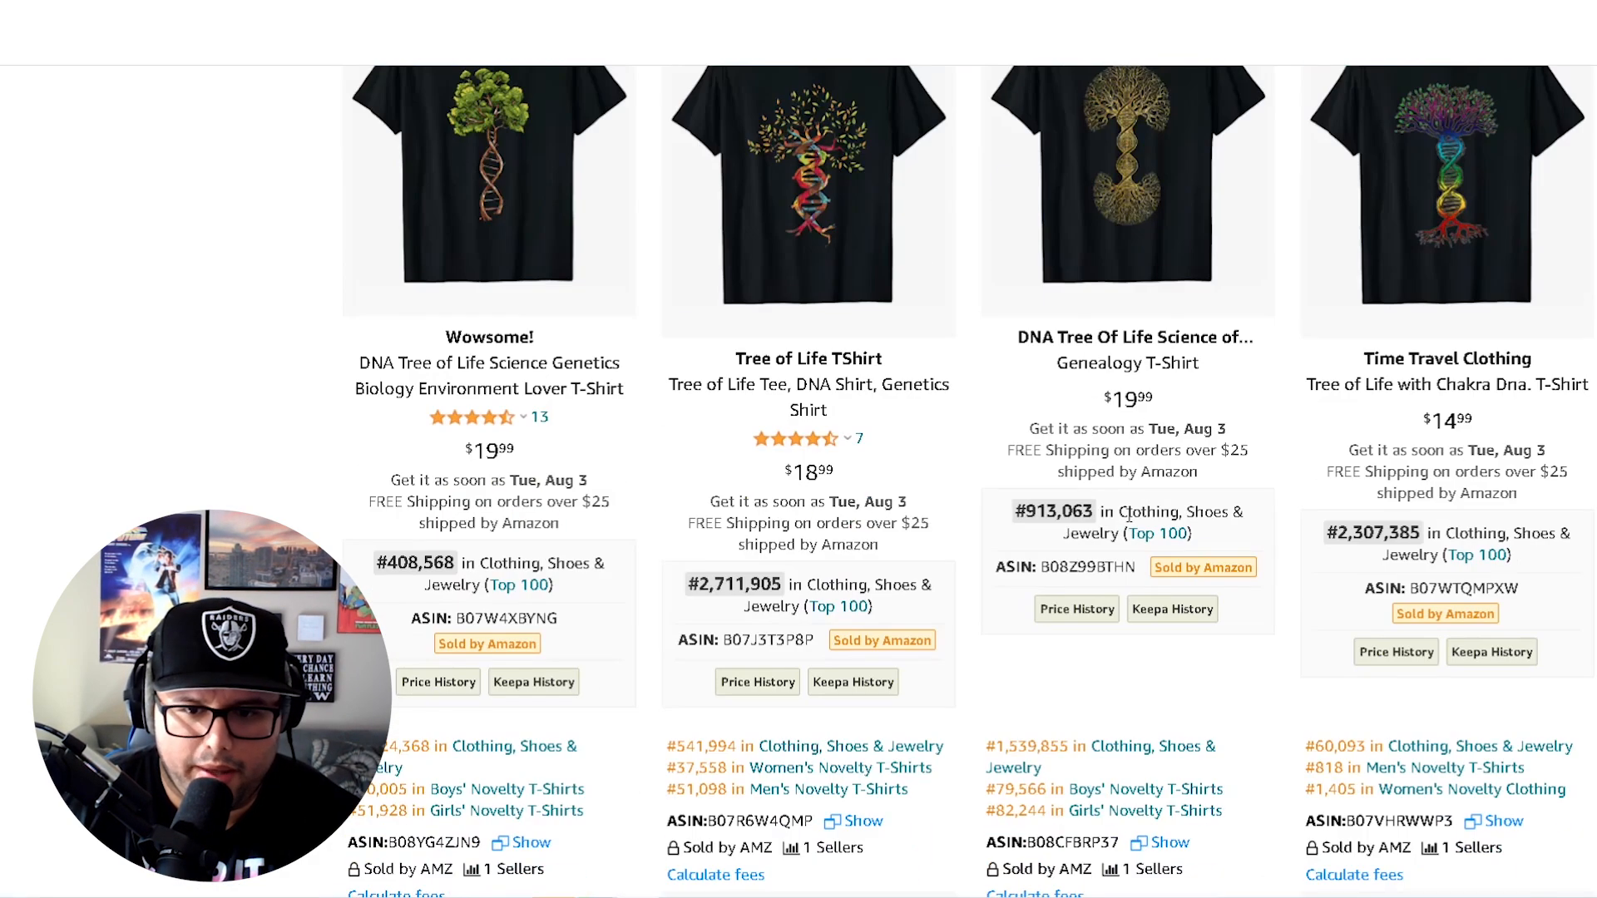
scroll(1129, 514, down, 6)
scroll(972, 500, down, 5)
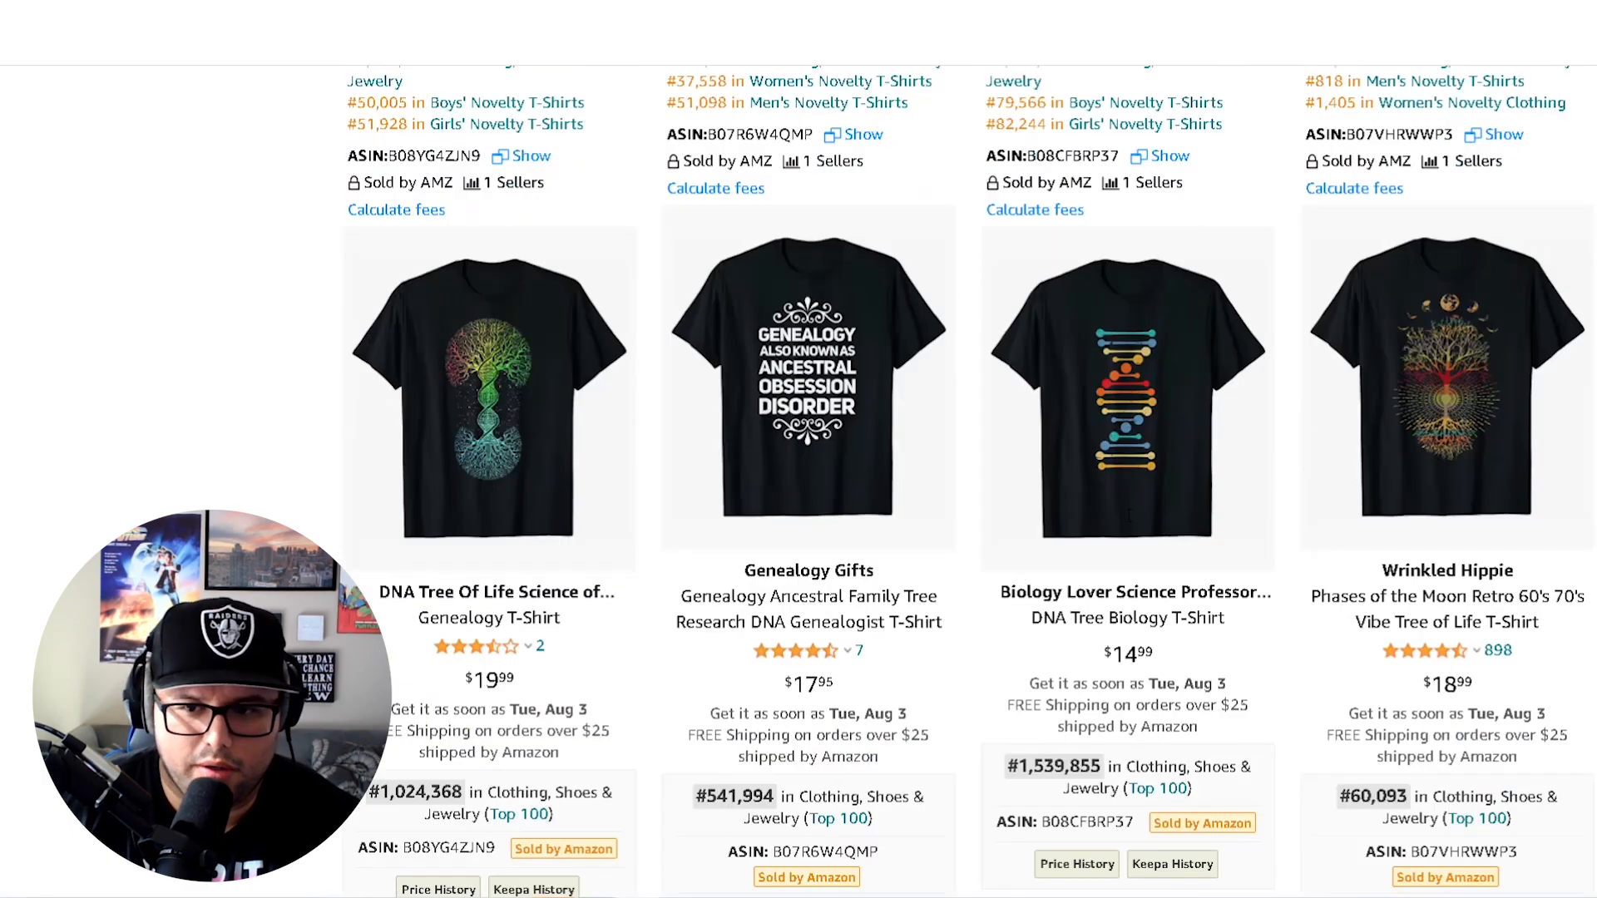
scroll(972, 499, down, 1)
scroll(971, 499, down, 7)
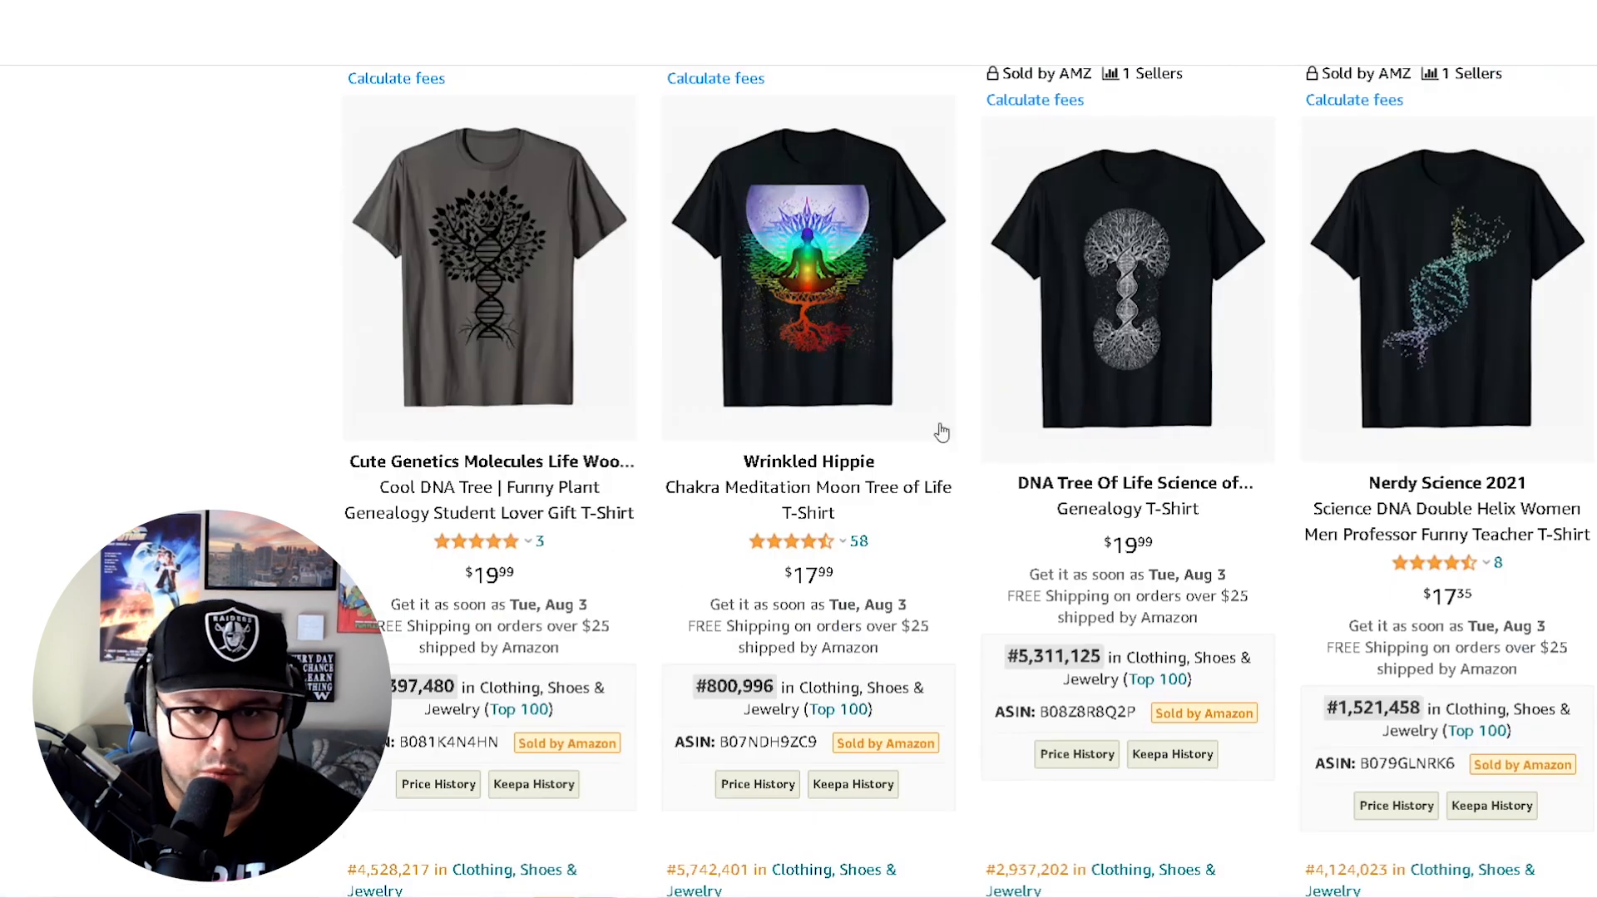
scroll(240, 404, down, 2)
scroll(312, 501, down, 10)
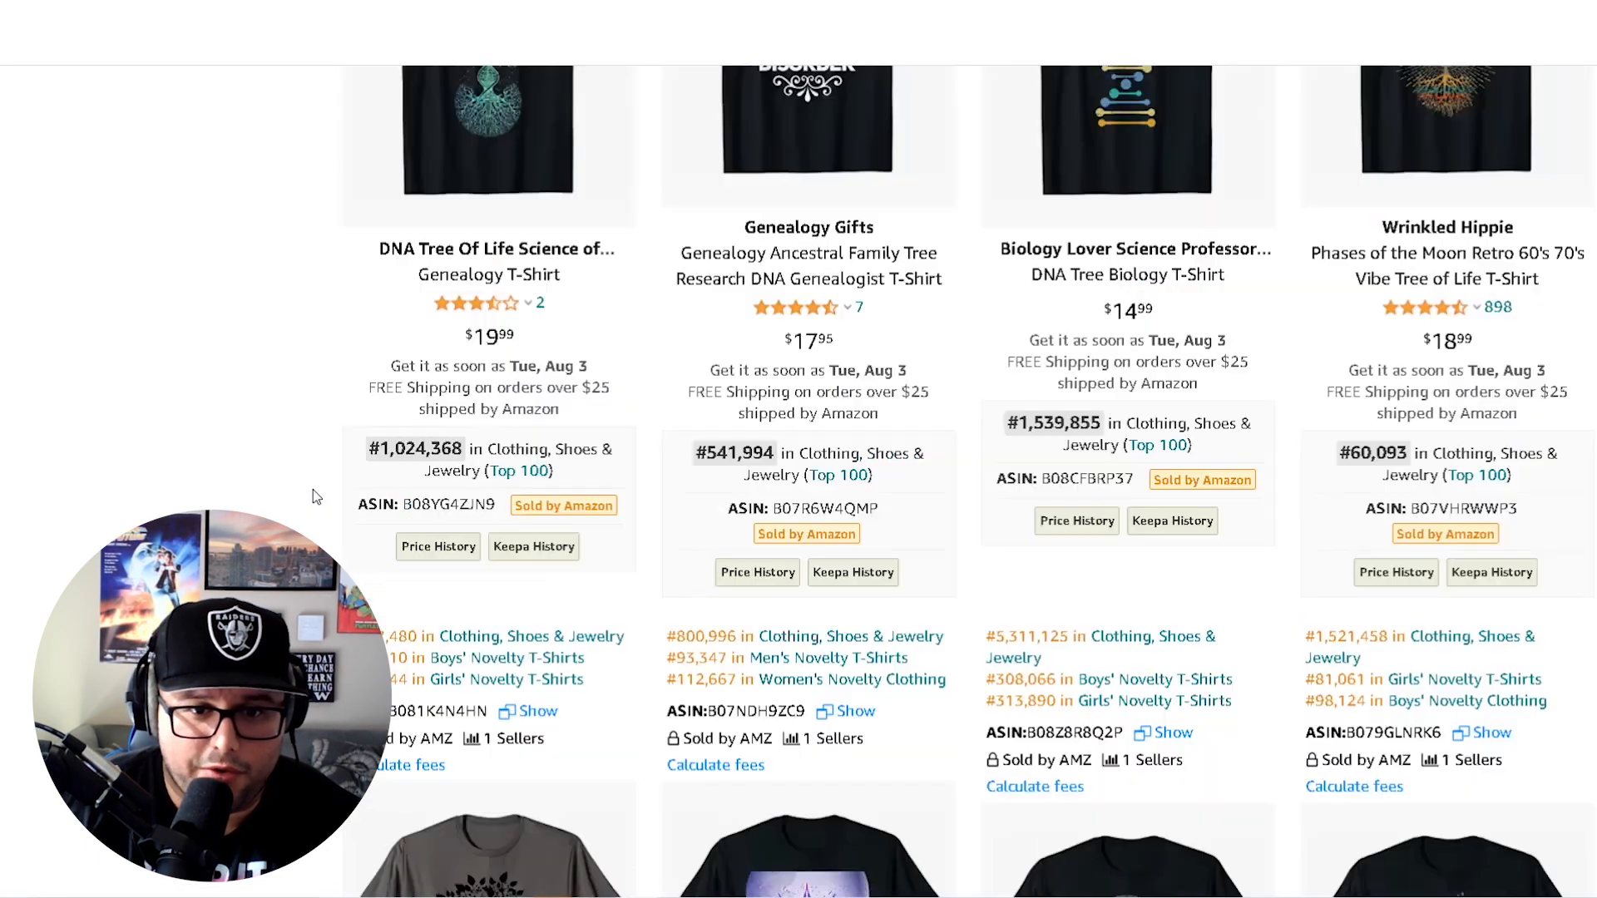
- Return to the colourful DNA Tree row and compare the 34-review shirt with the Amazon's Choice DNA Tree Life Earth shirt
scroll(345, 430, up, 12)
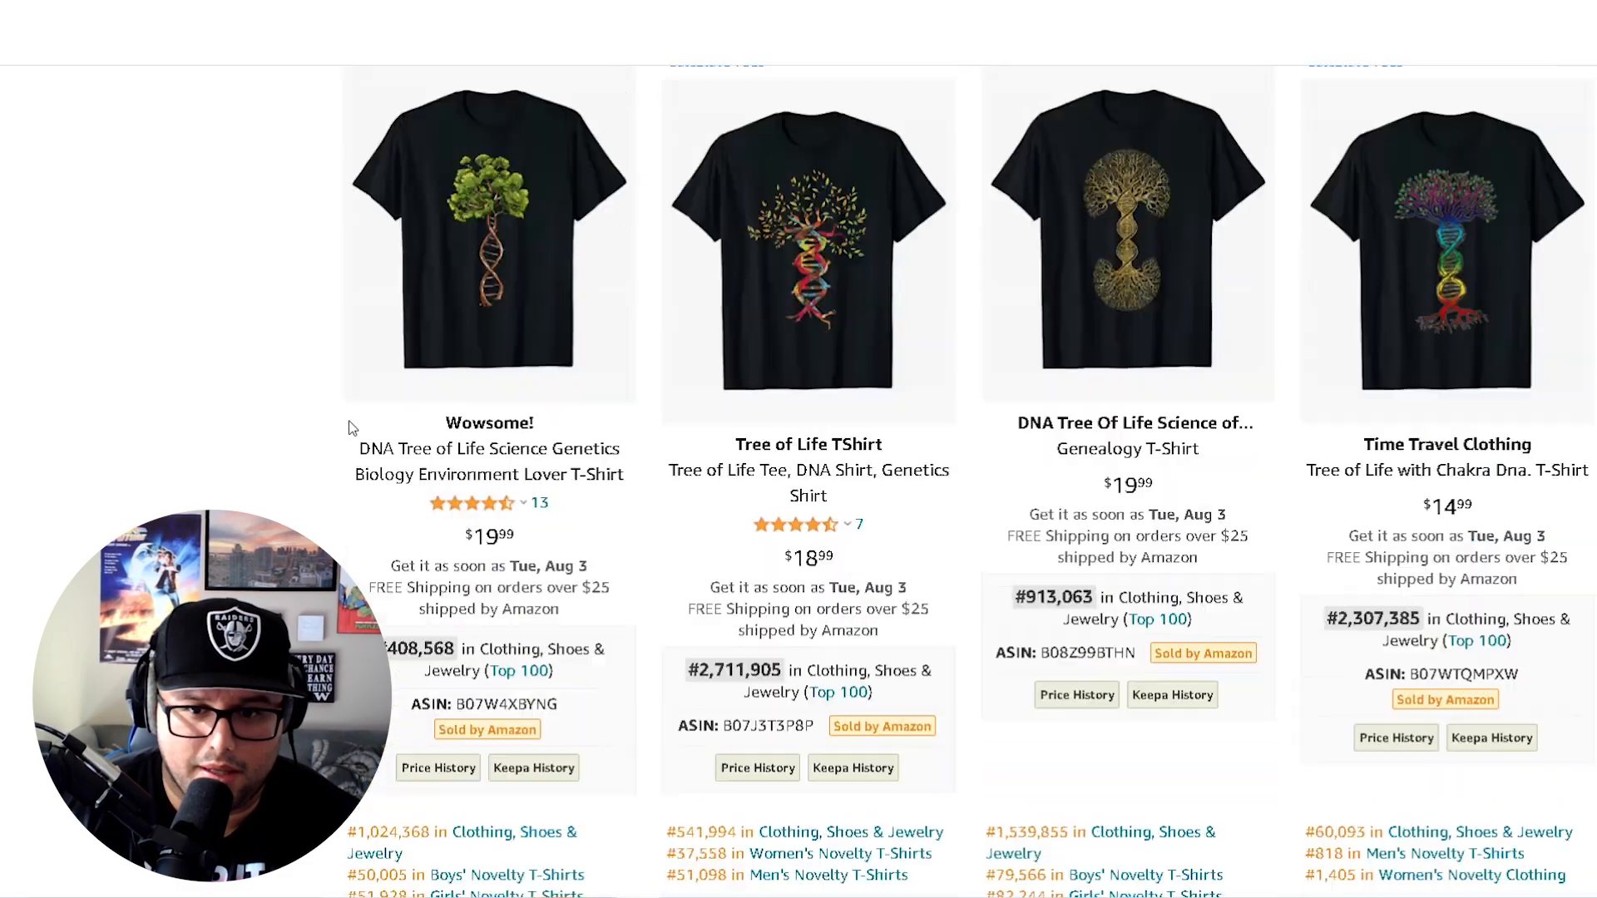
mouse_move(378, 439)
scroll(378, 438, up, 5)
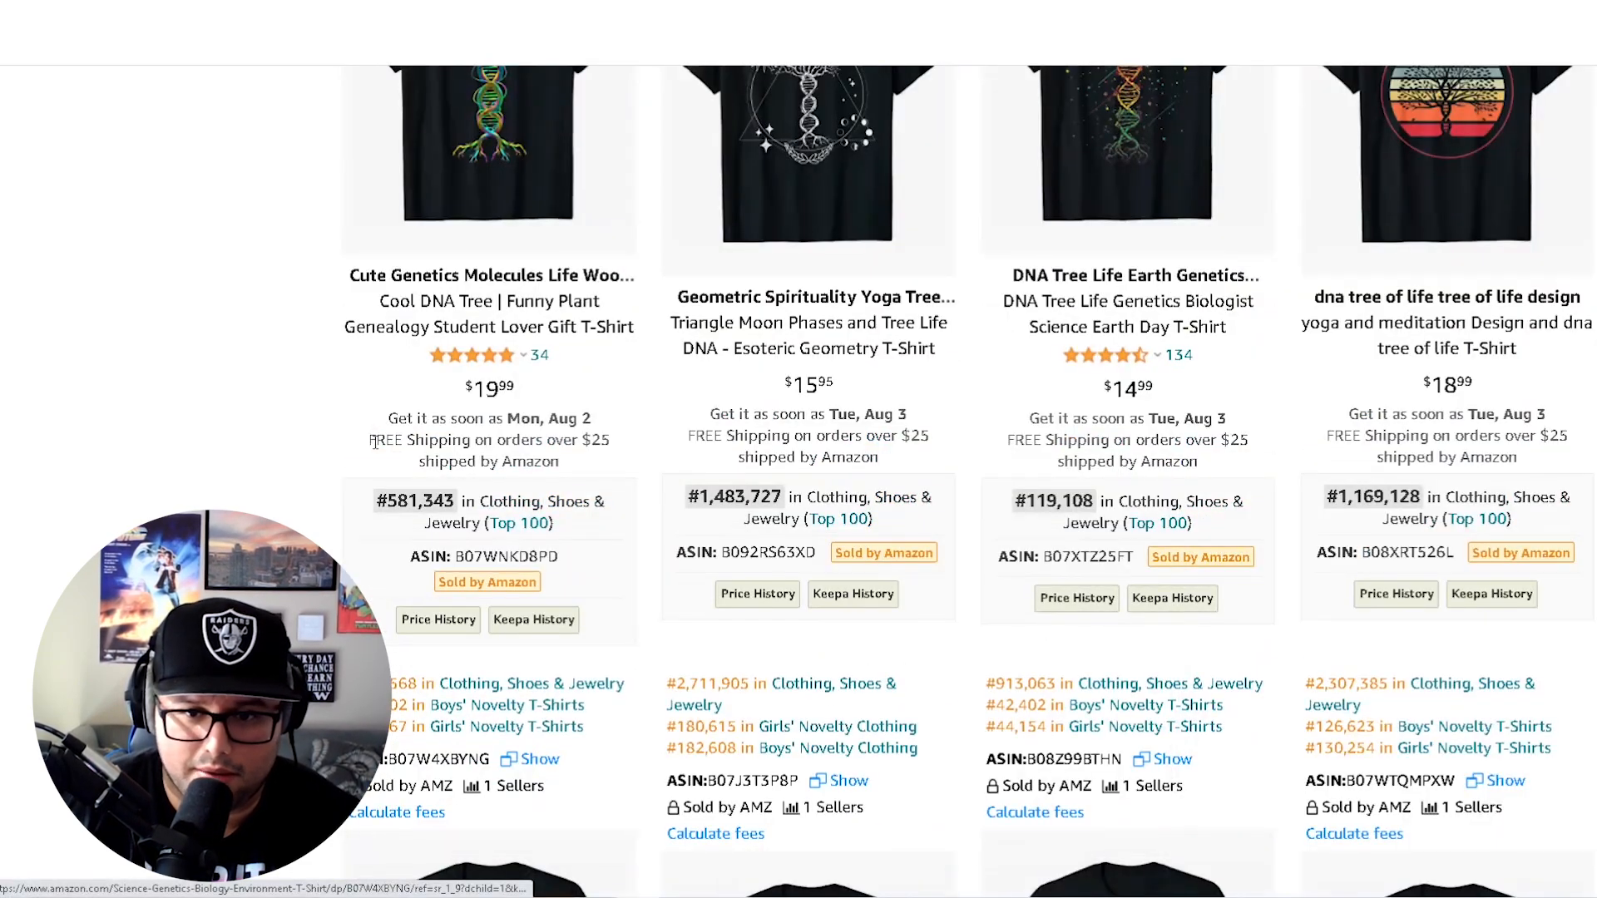
scroll(982, 687, up, 2)
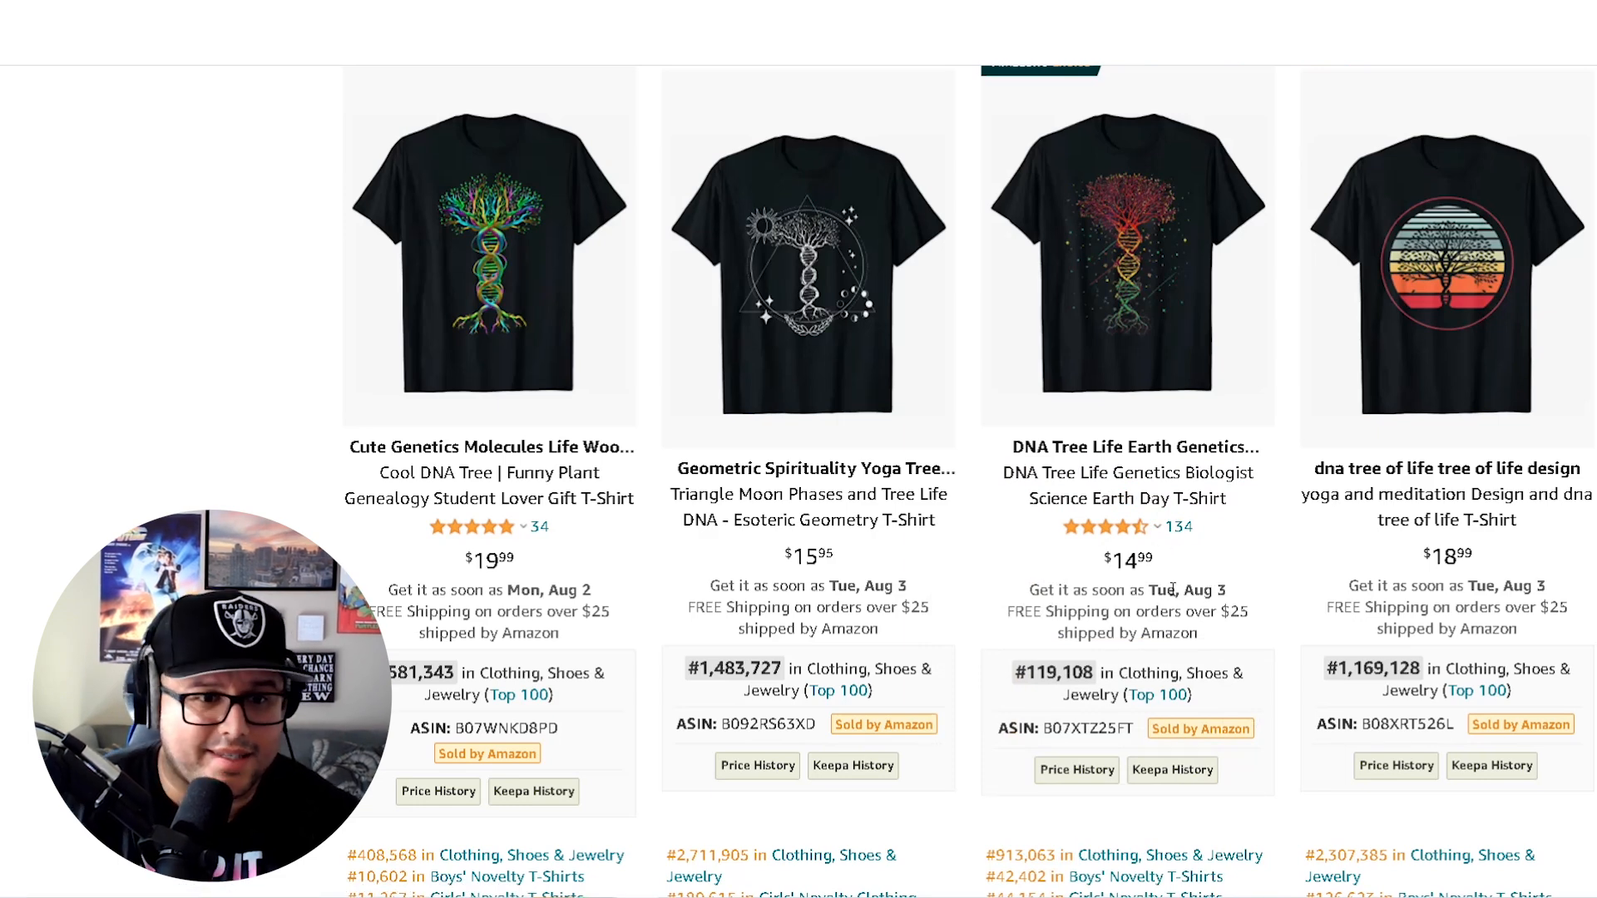
click(1133, 556)
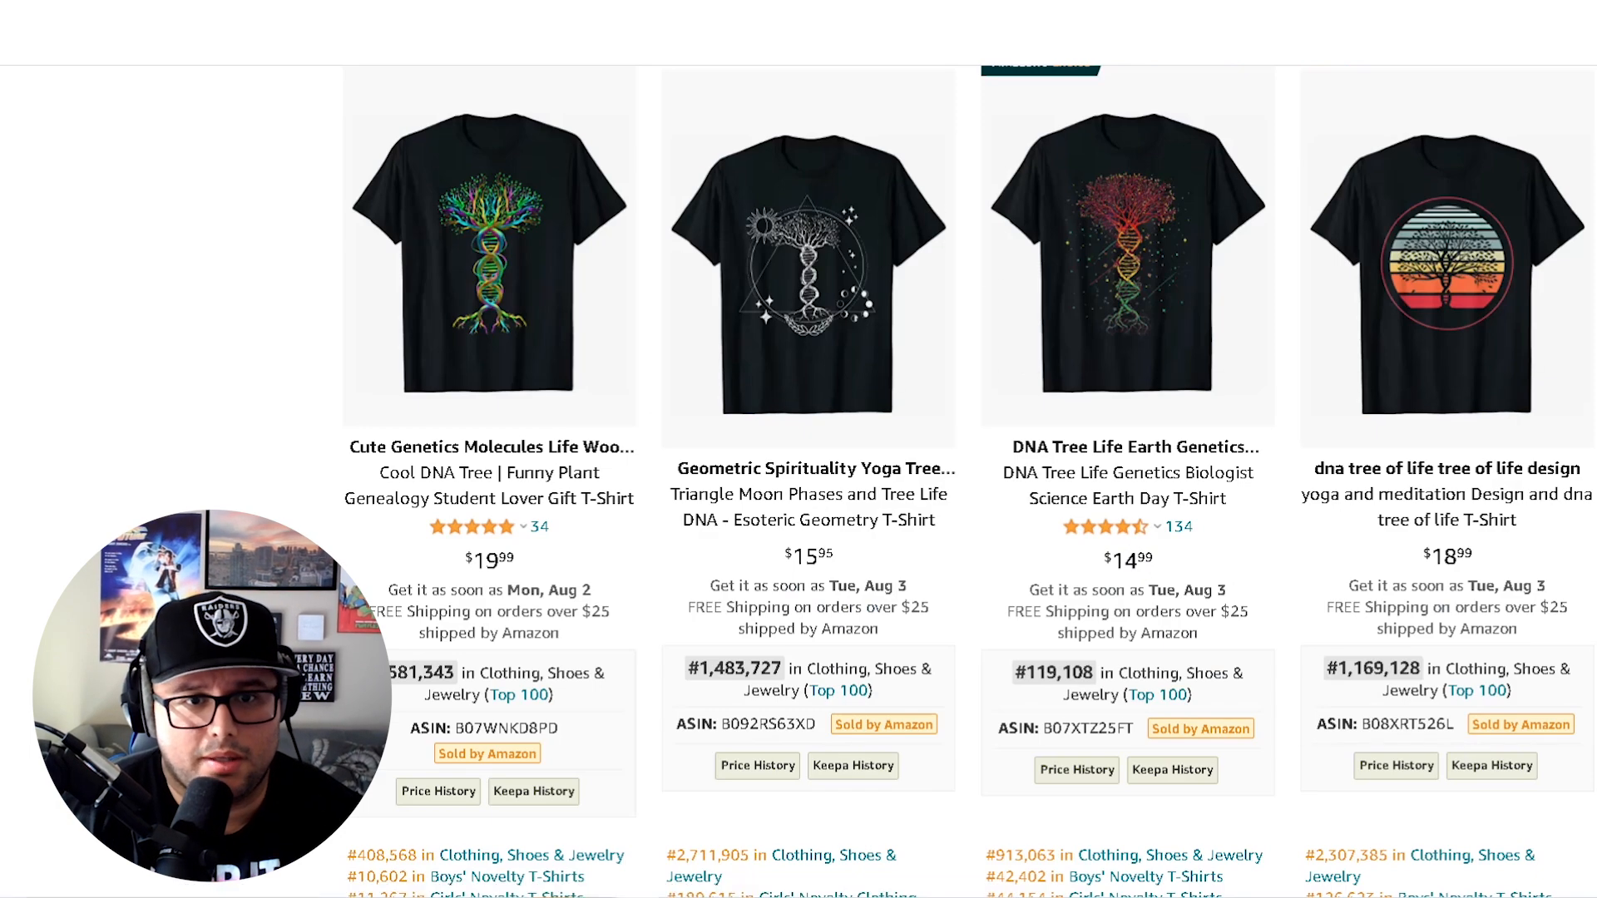
- Review the Basketball It's In My DNA T-shirt listing, including its design, ratings, price and bullet points
scroll(1255, 481, down, 2)
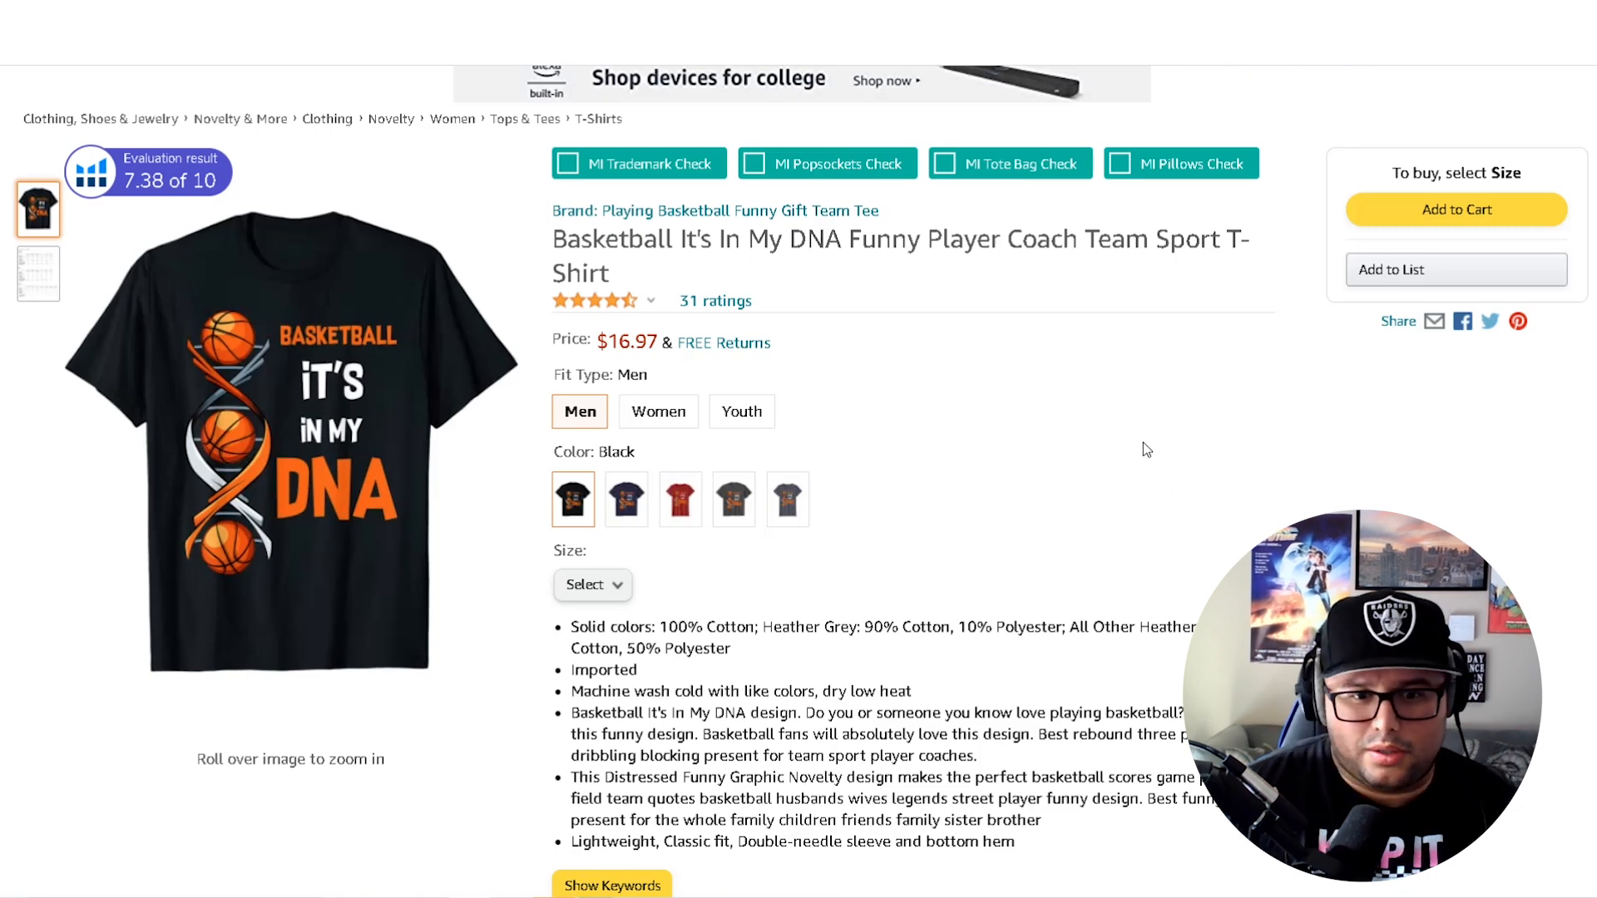
scroll(1126, 546, up, 1)
scroll(1130, 540, down, 1)
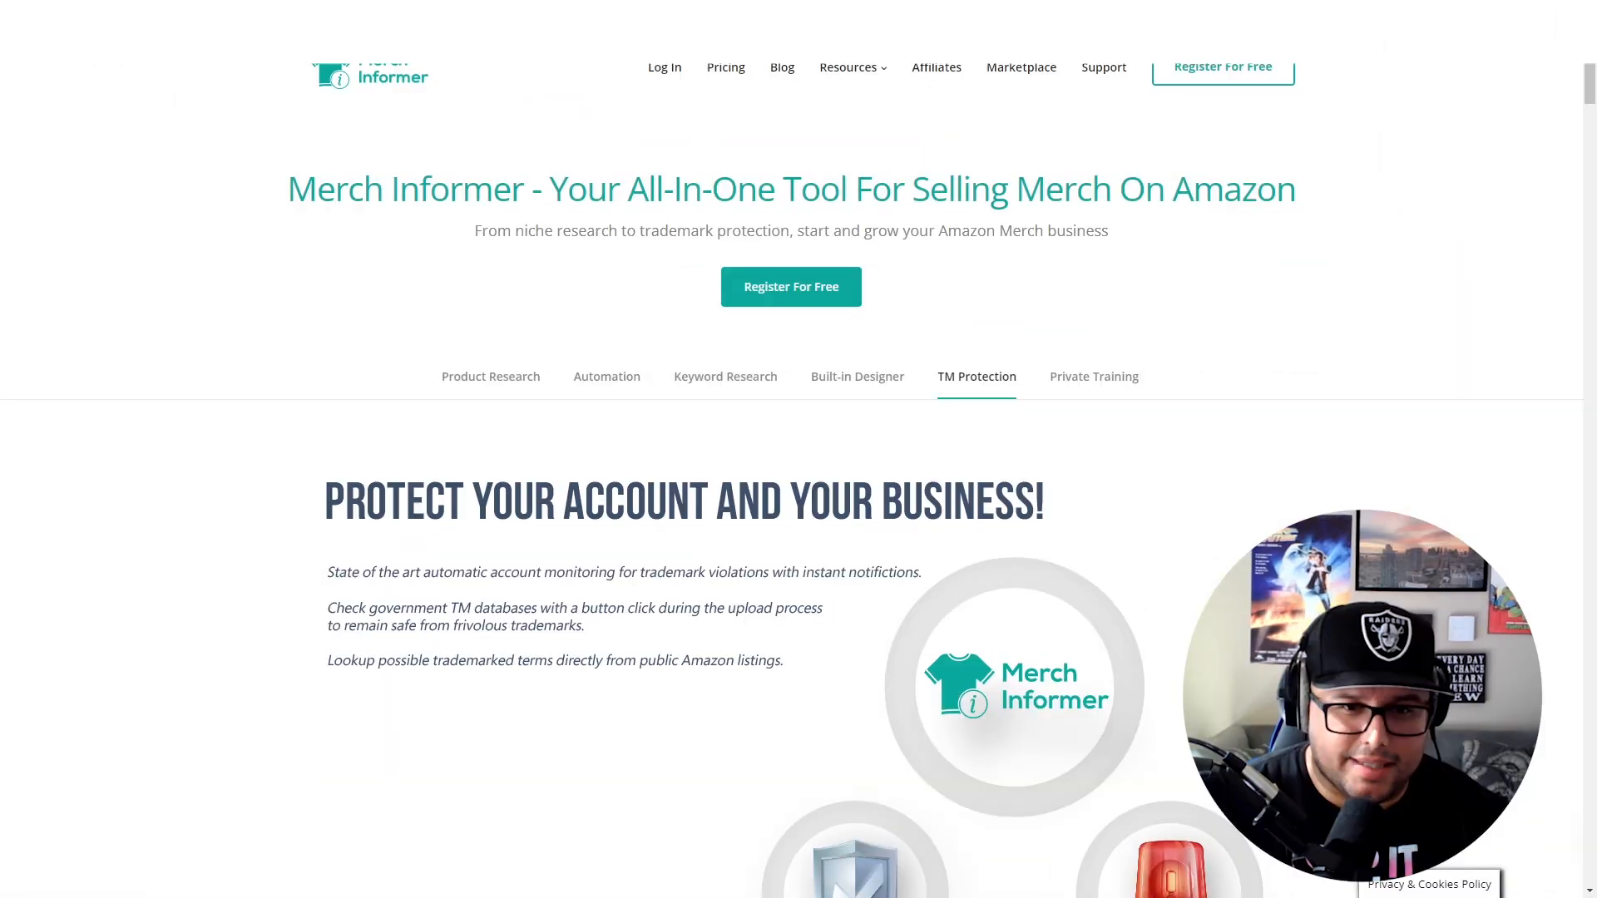
- Read through the Merch Informer website's trademark protection section and its additional tools, such as bulk listing and data archives
scroll(790, 499, down, 4)
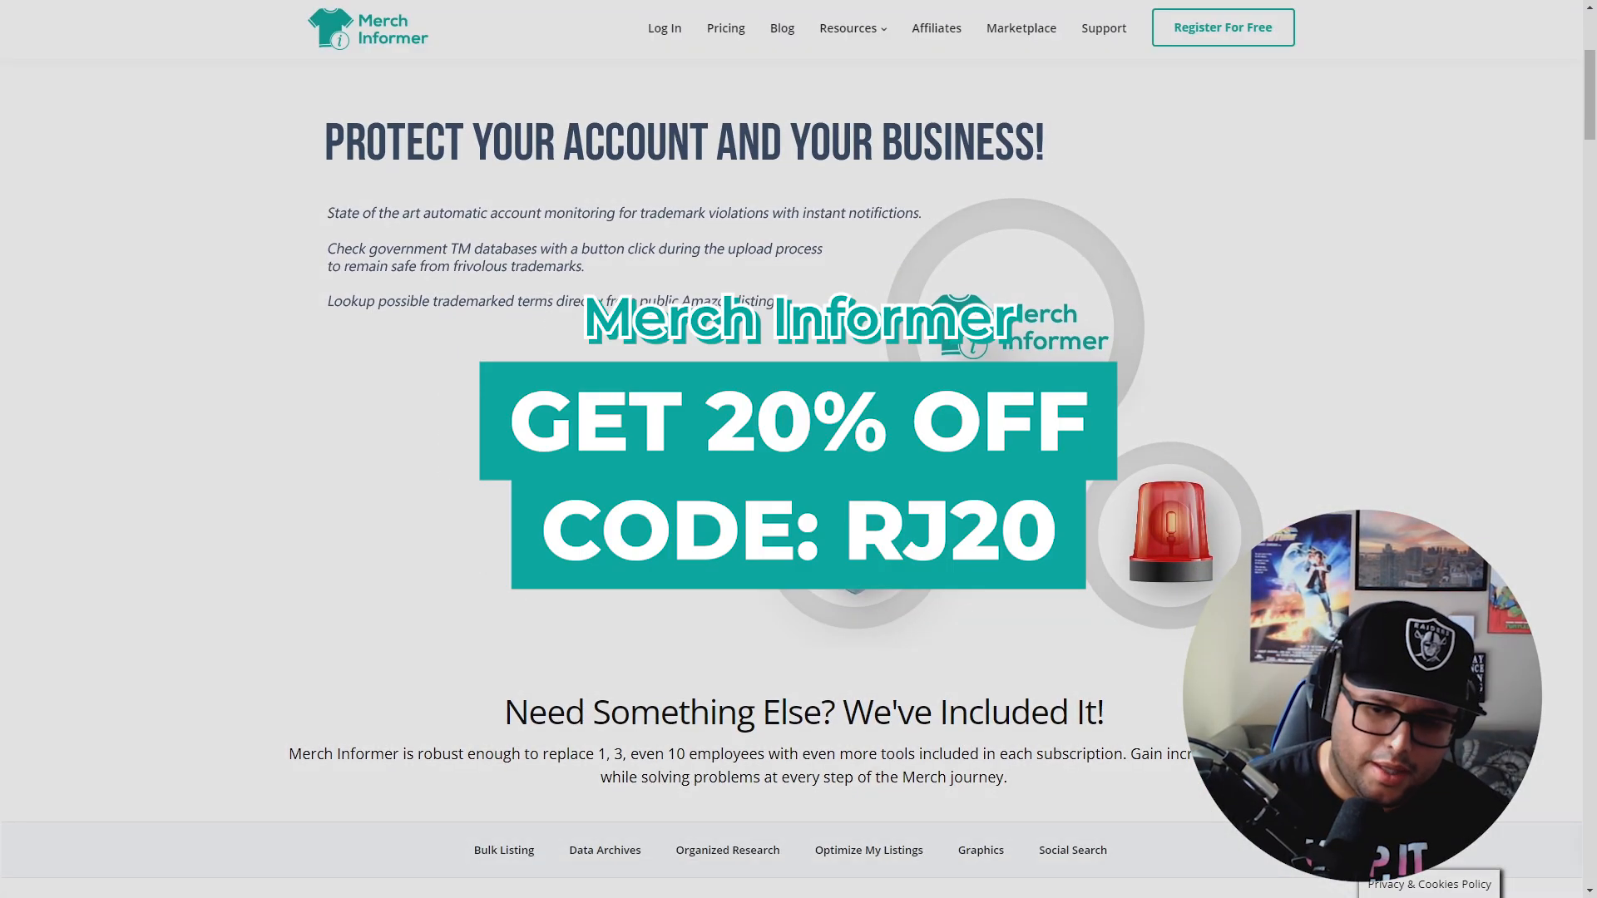
scroll(790, 499, down, 5)
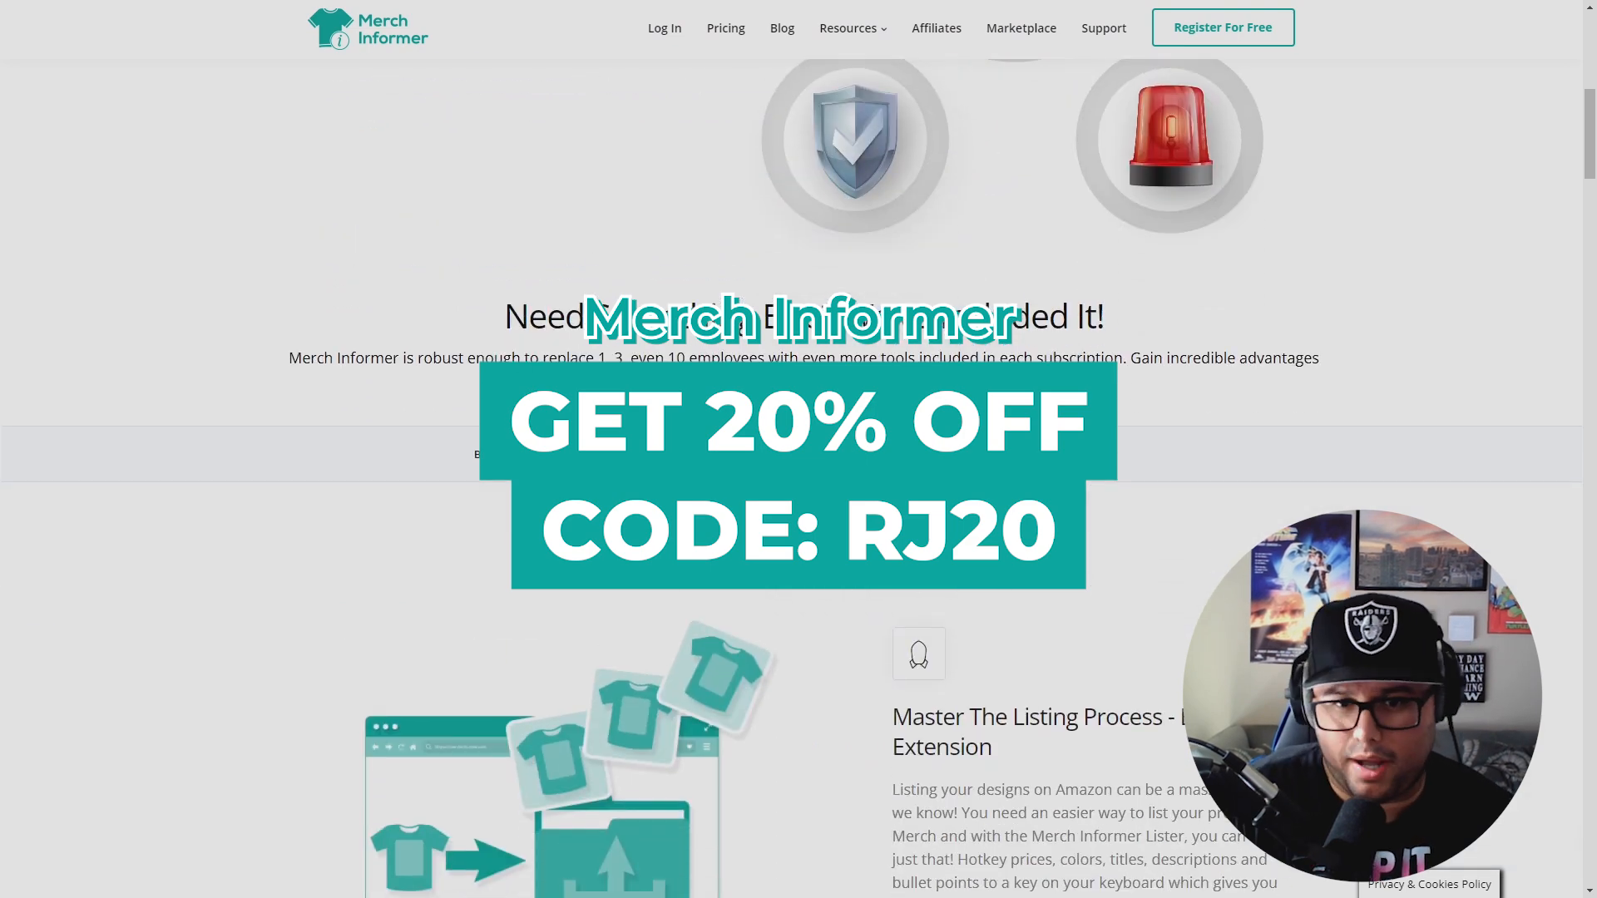
scroll(790, 499, down, 5)
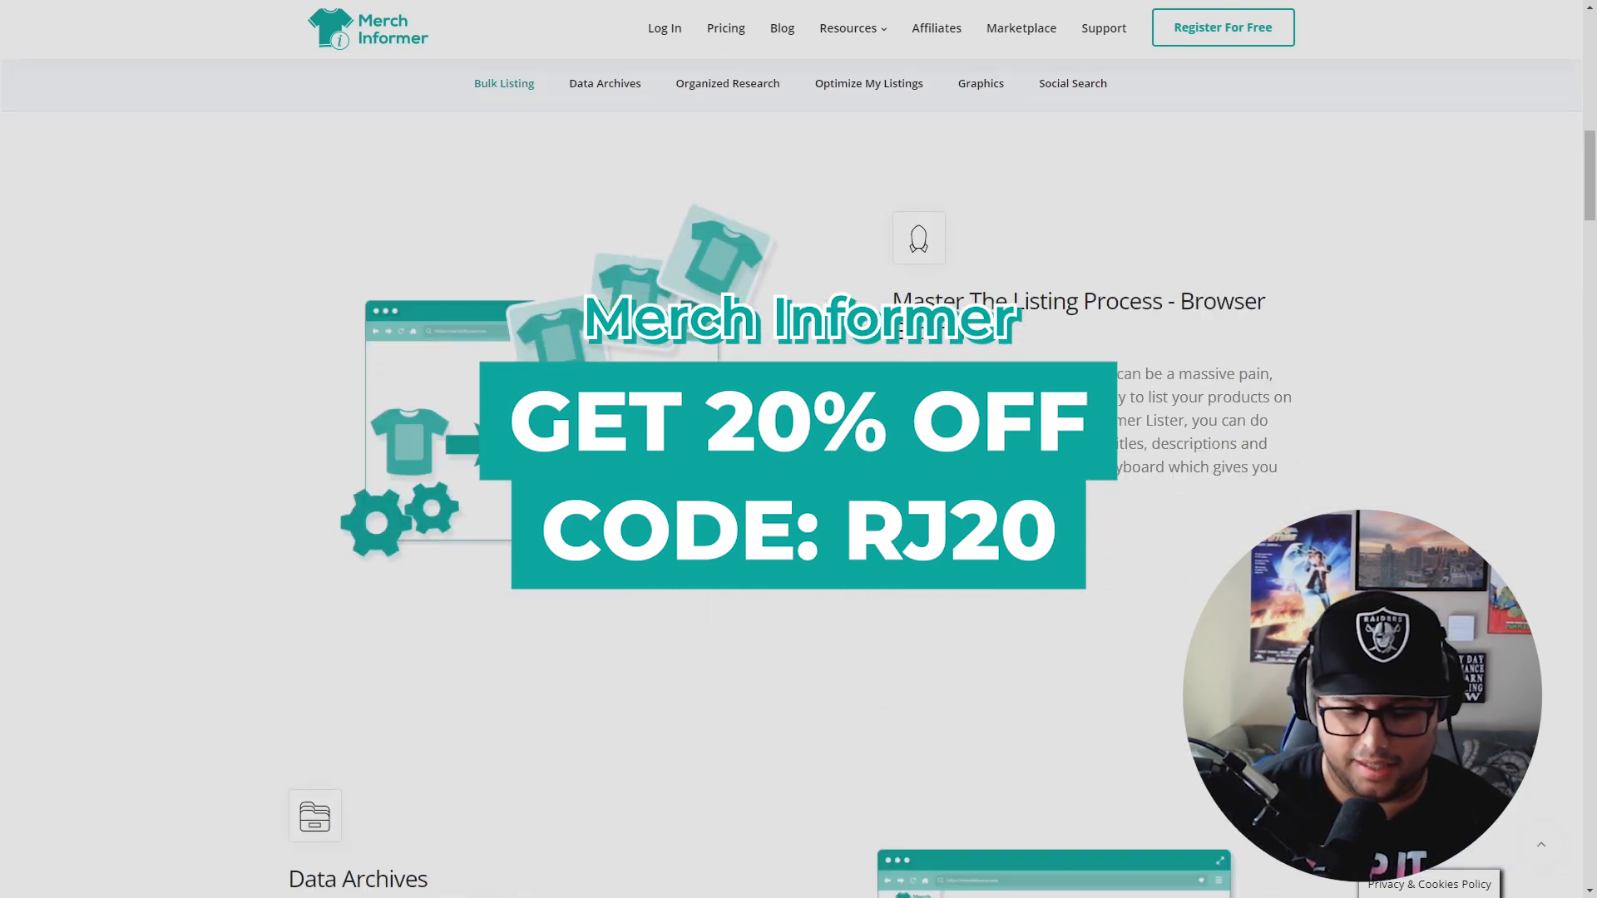
scroll(790, 499, down, 4)
scroll(790, 499, down, 8)
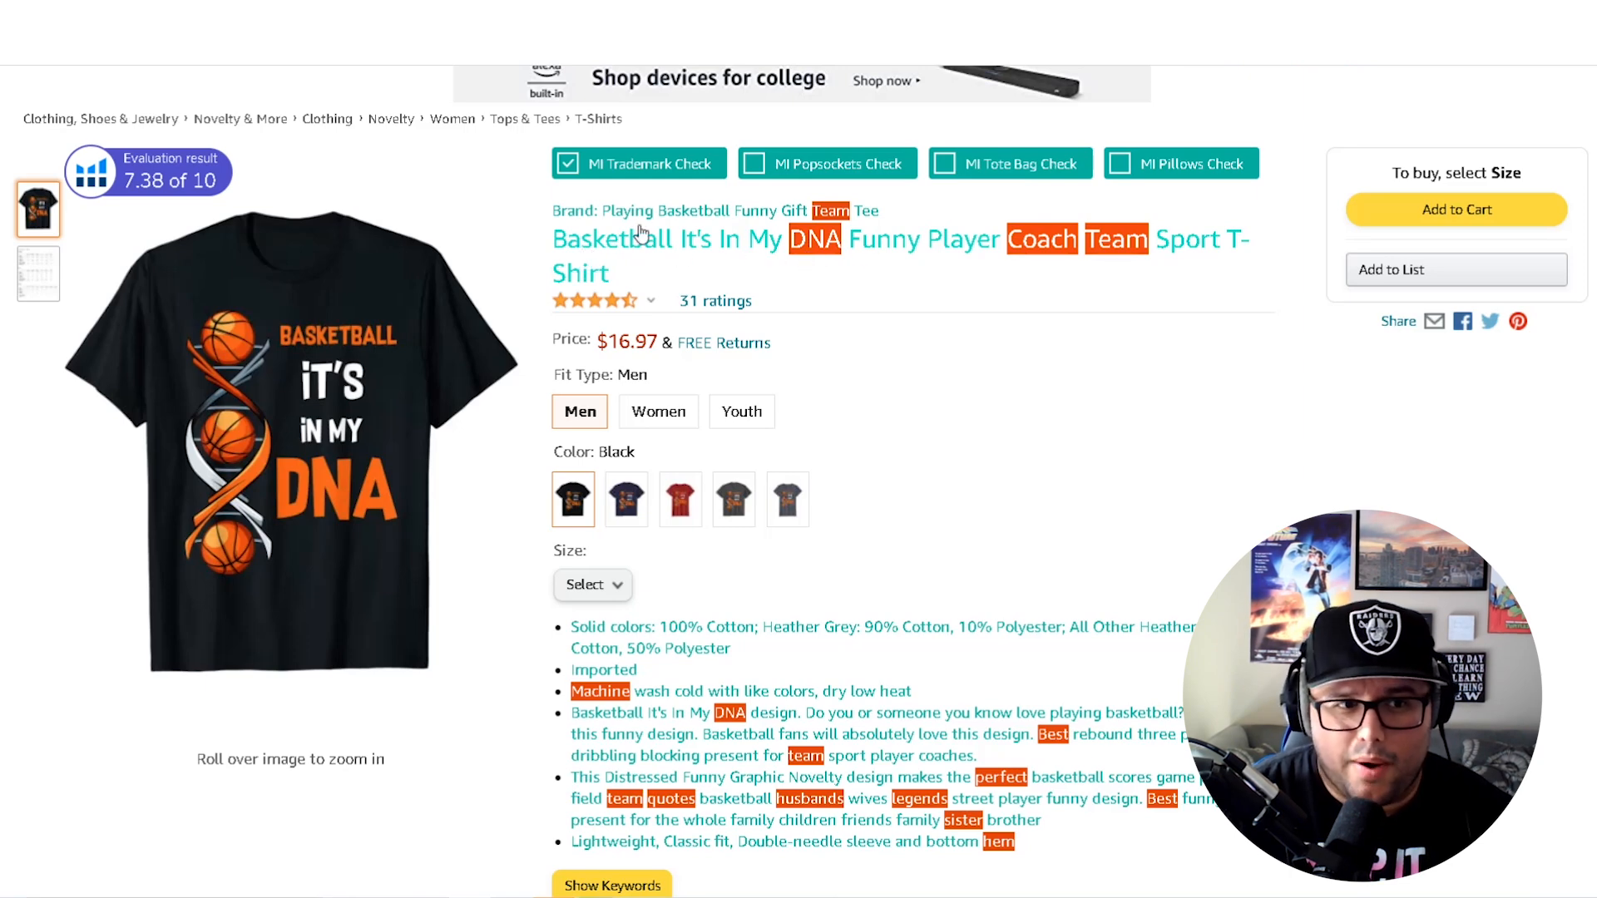
- View the trademark records for the flagged words in the Basketball It's In My DNA shirt's title, and close the records
click(818, 250)
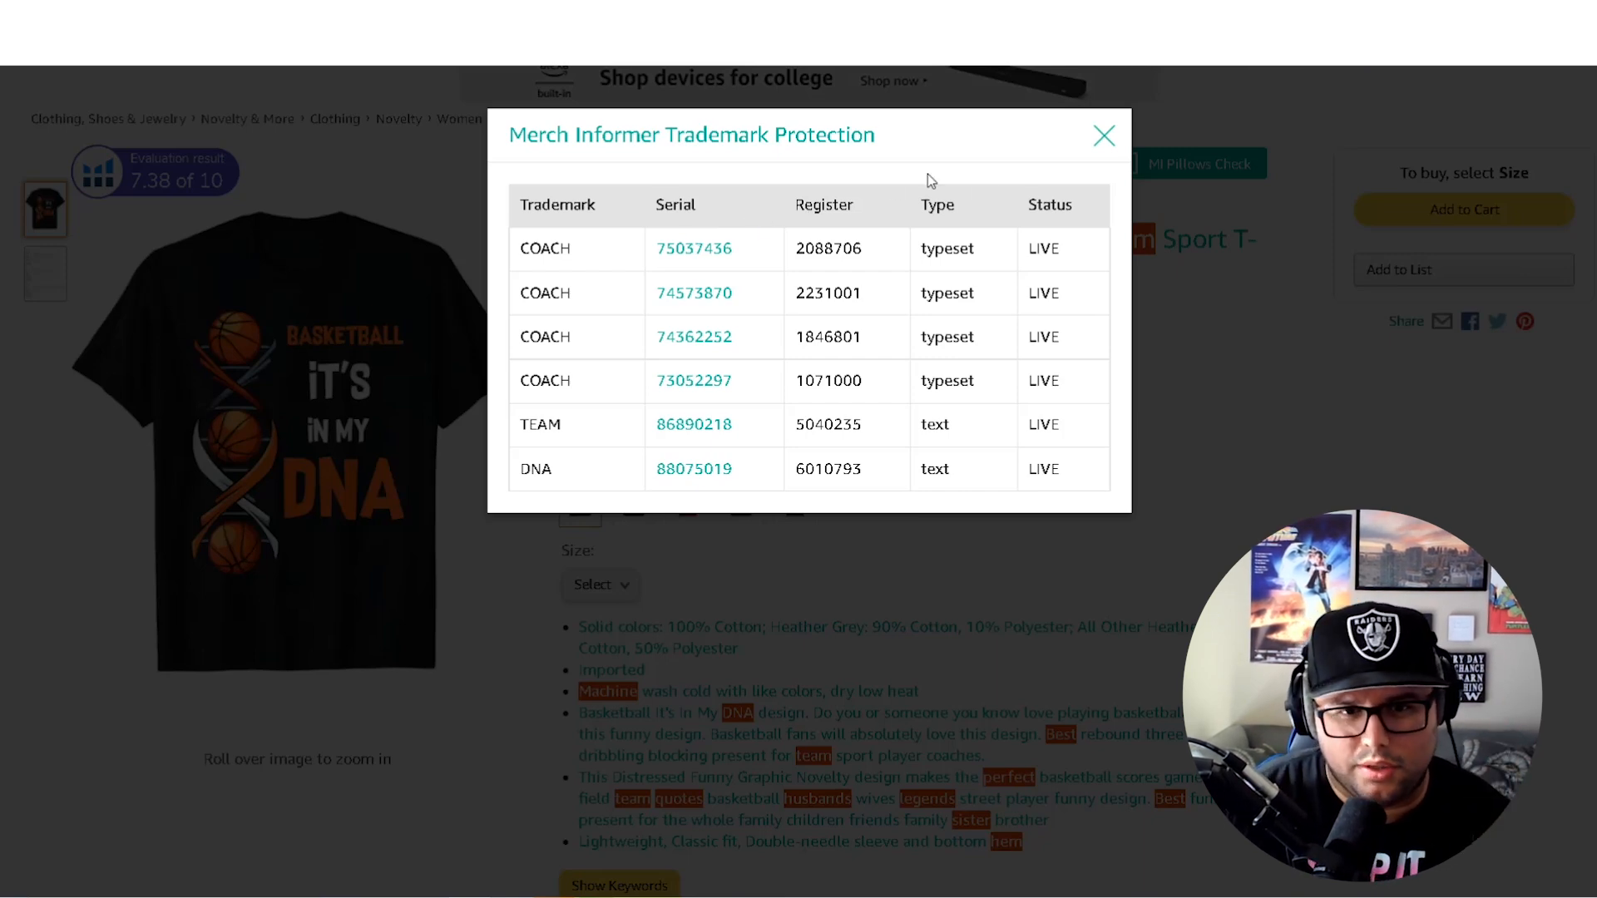
click(1105, 146)
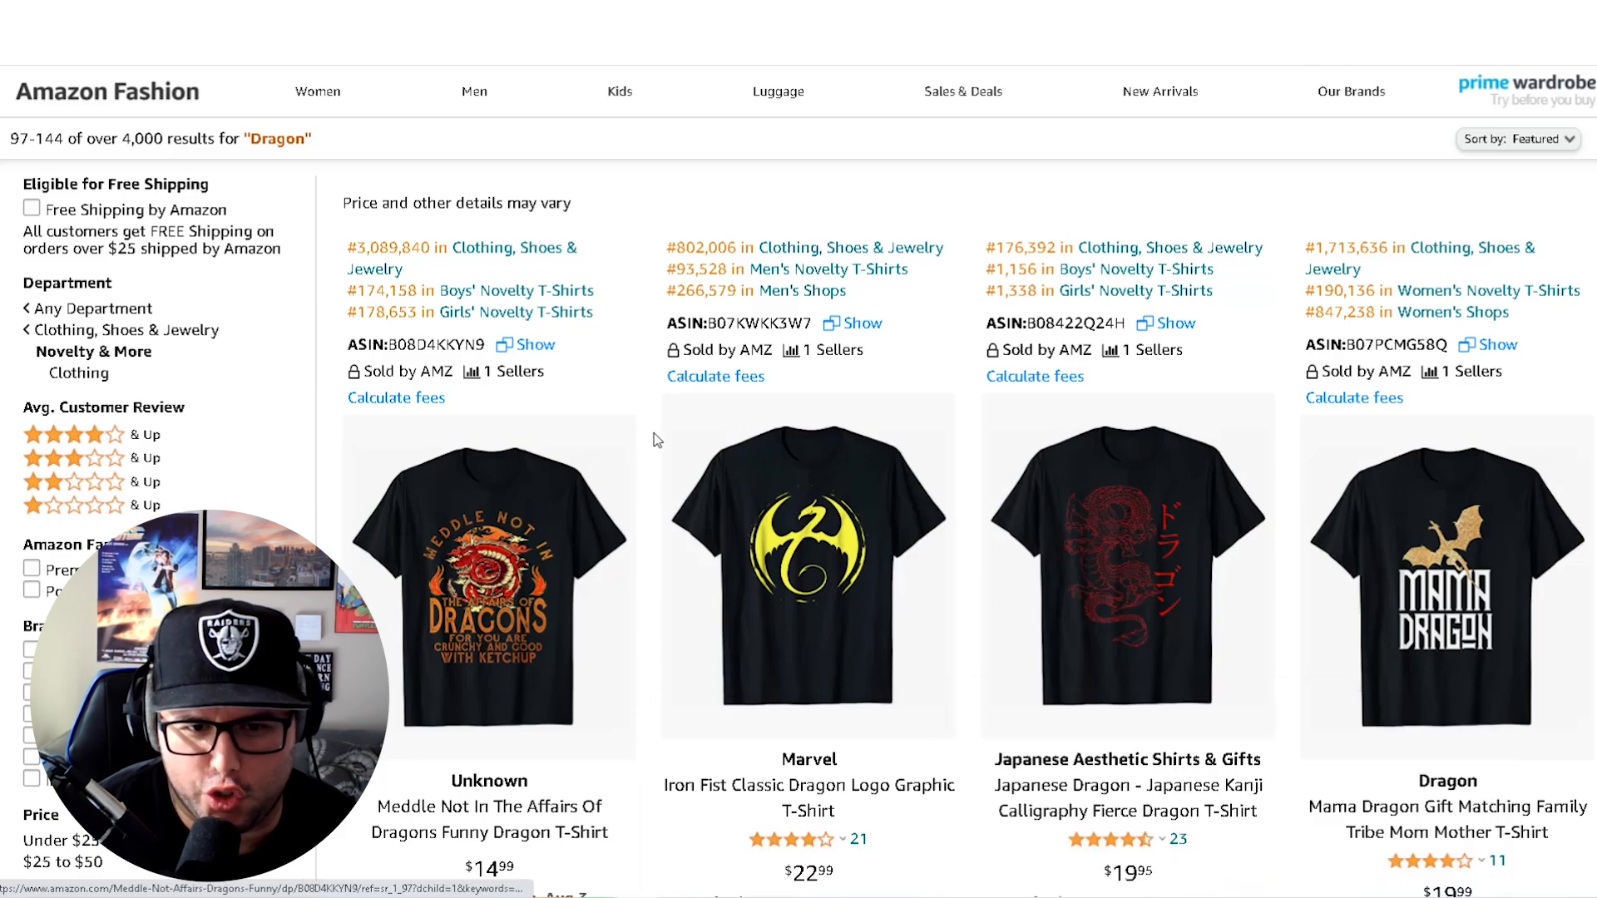
- Compare the "Dragon" novelty shirt results by product details and sales rank, and examine the Do Not Meddle In The Affairs Of Dragons listing
scroll(657, 439, up, 1)
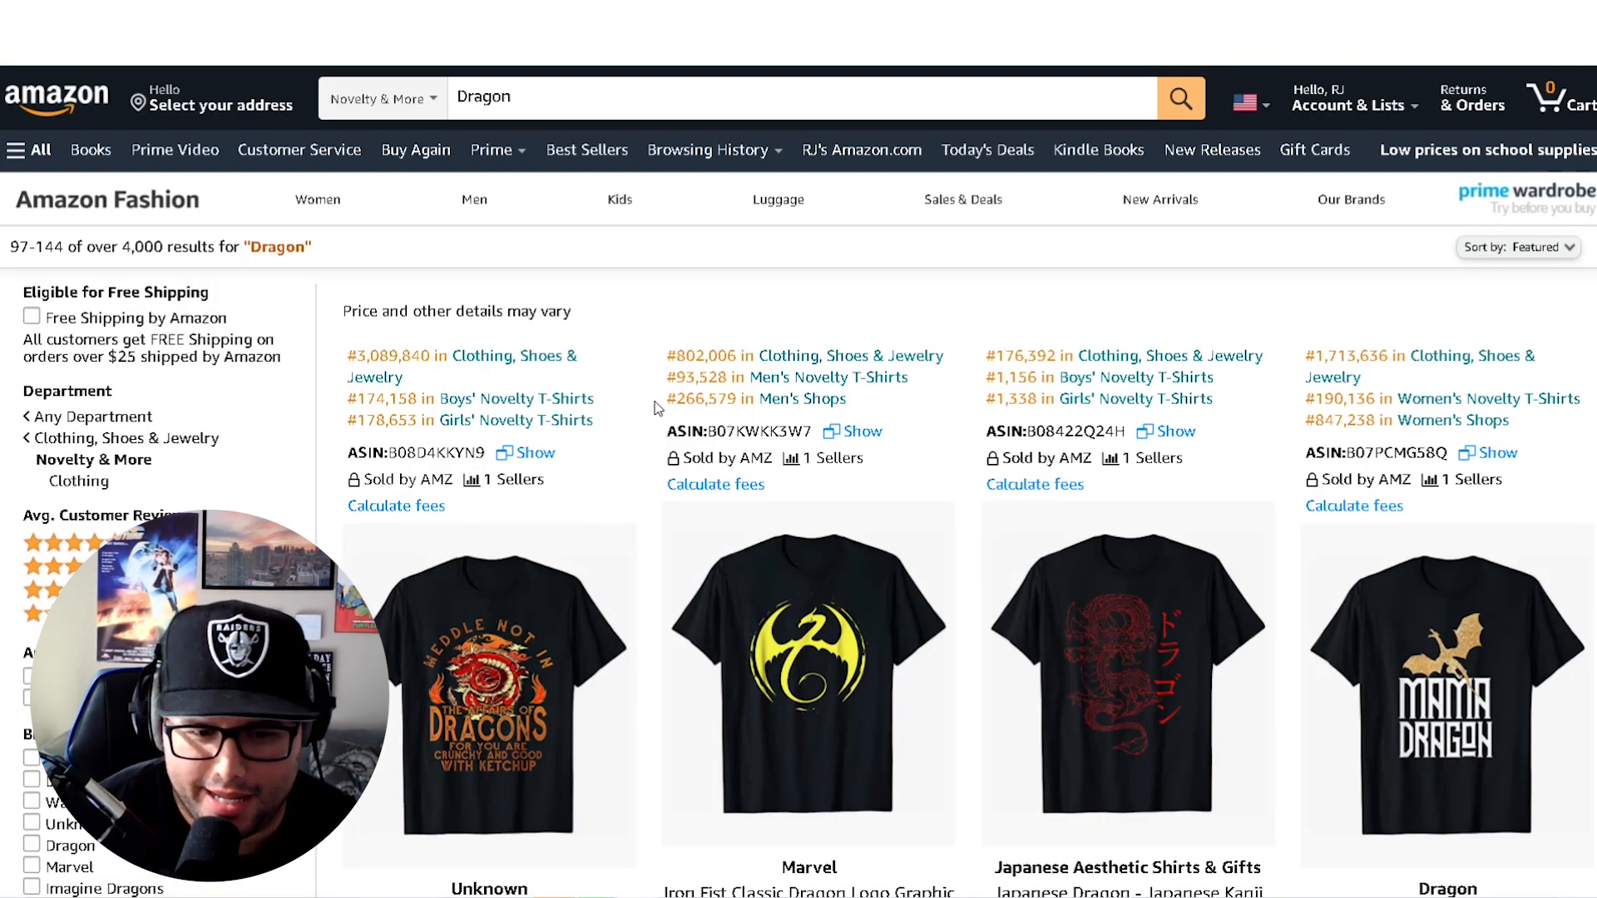
scroll(656, 406, down, 2)
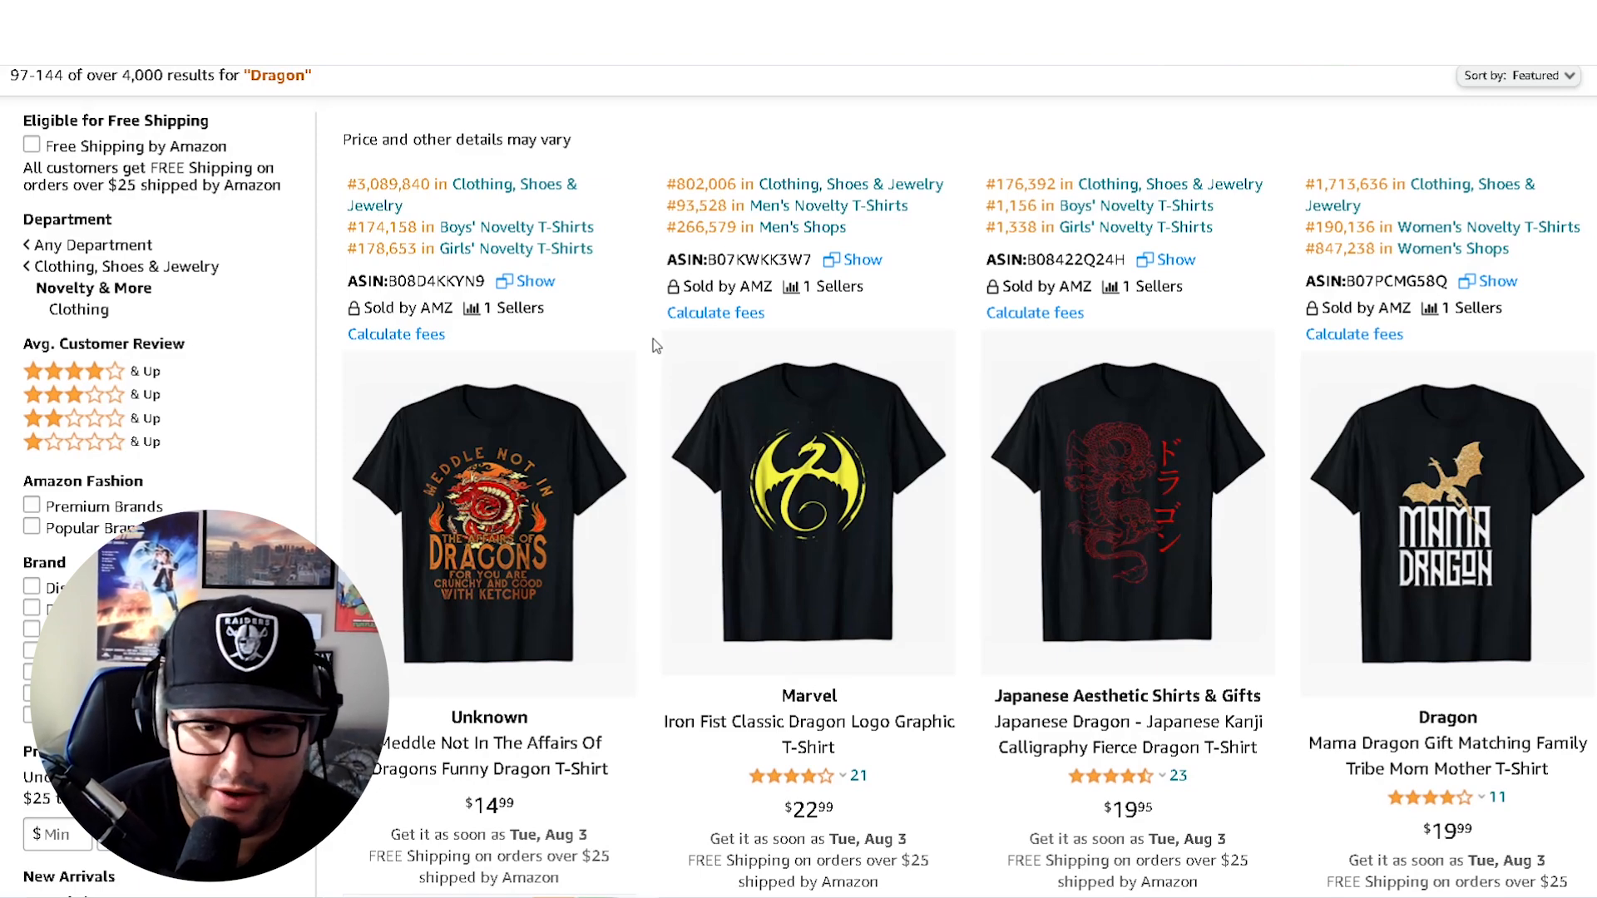
scroll(632, 416, down, 15)
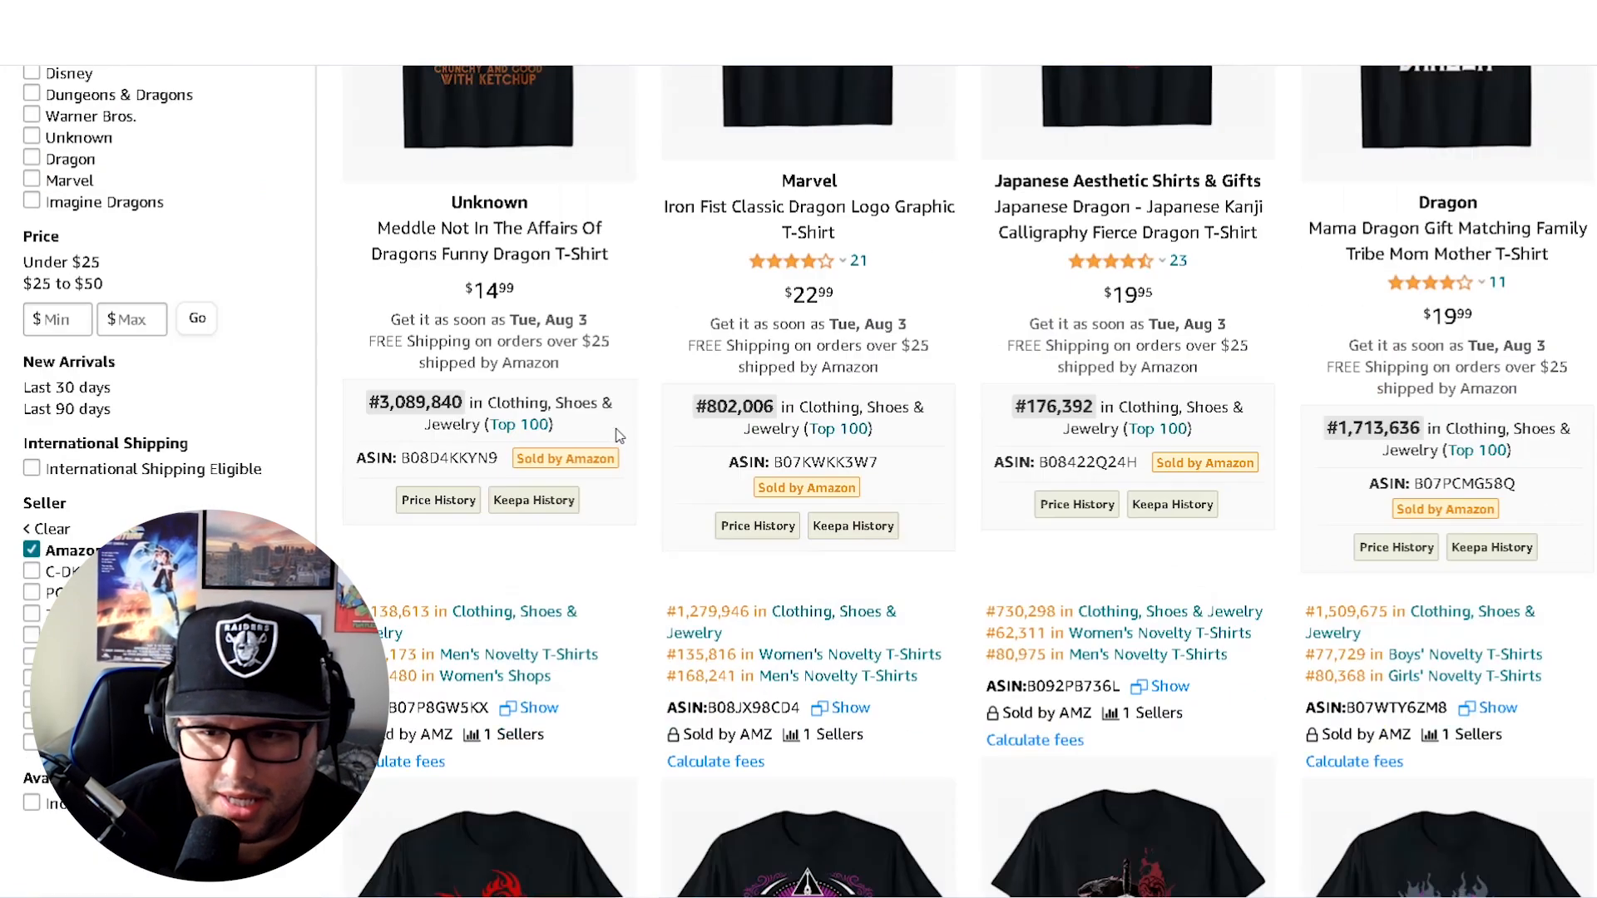
scroll(629, 434, down, 3)
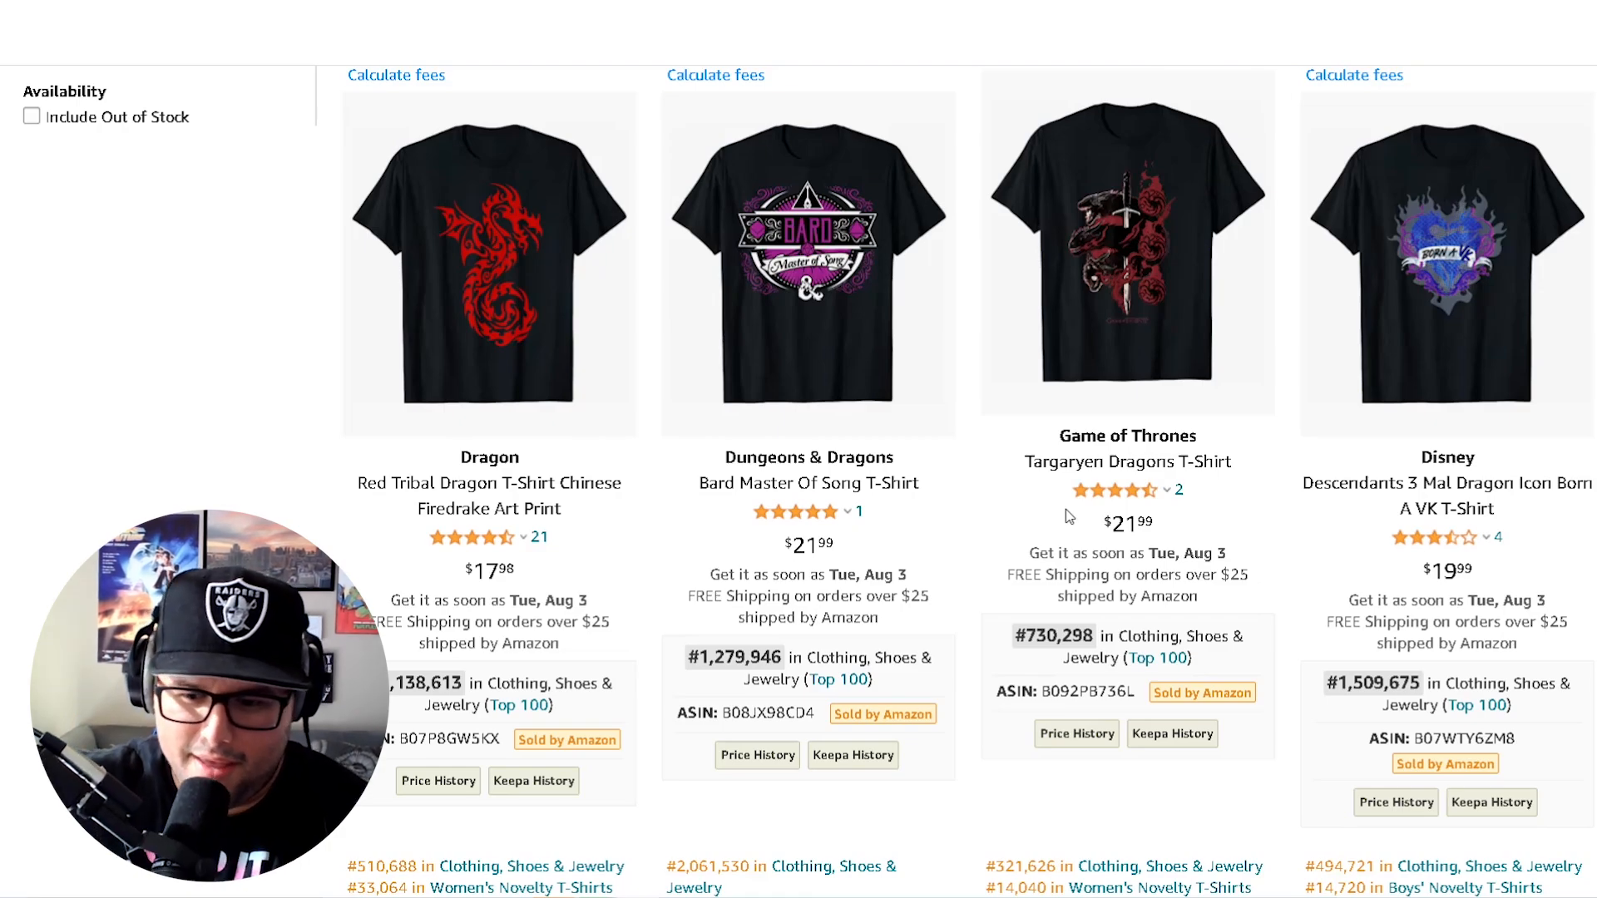
scroll(1069, 516, up, 10)
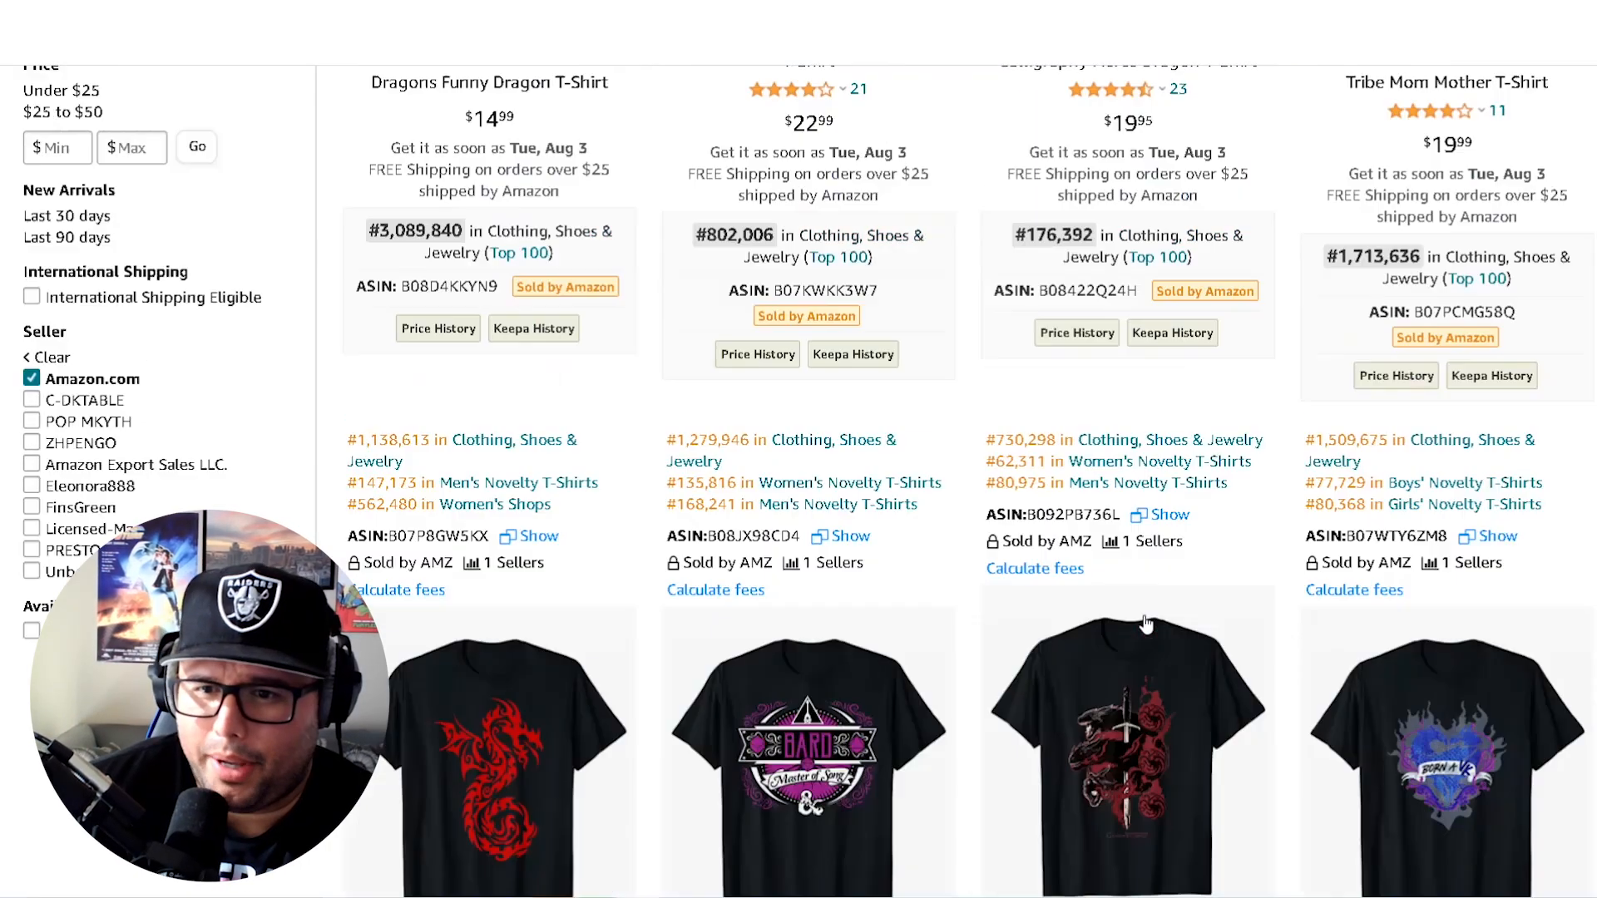
mouse_move(1375, 413)
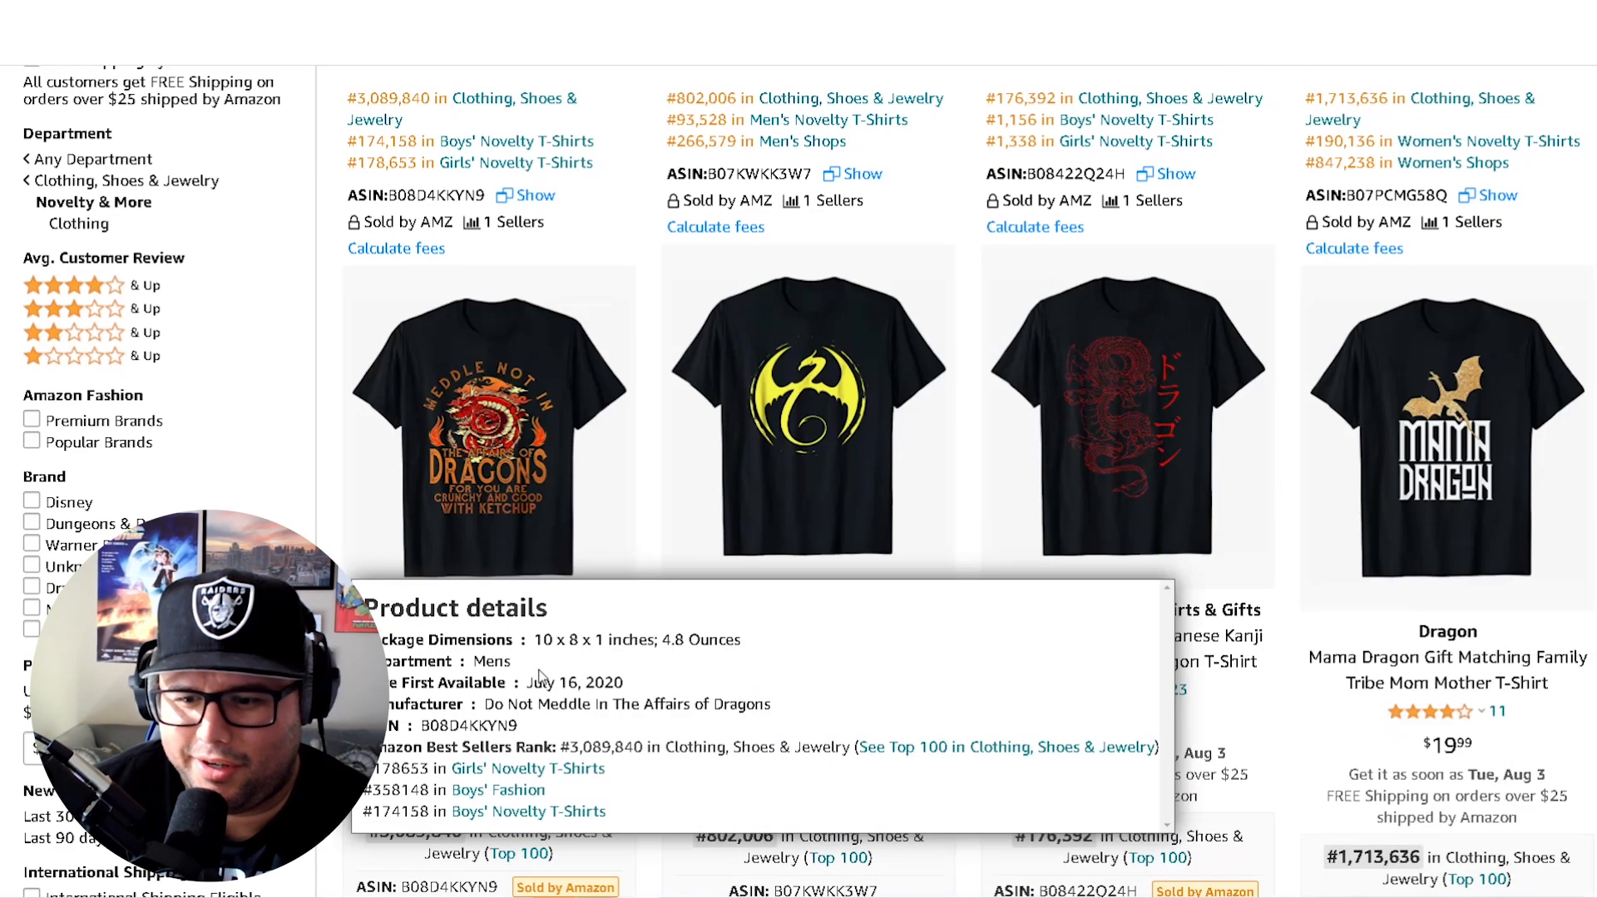
mouse_move(1221, 549)
mouse_move(1460, 491)
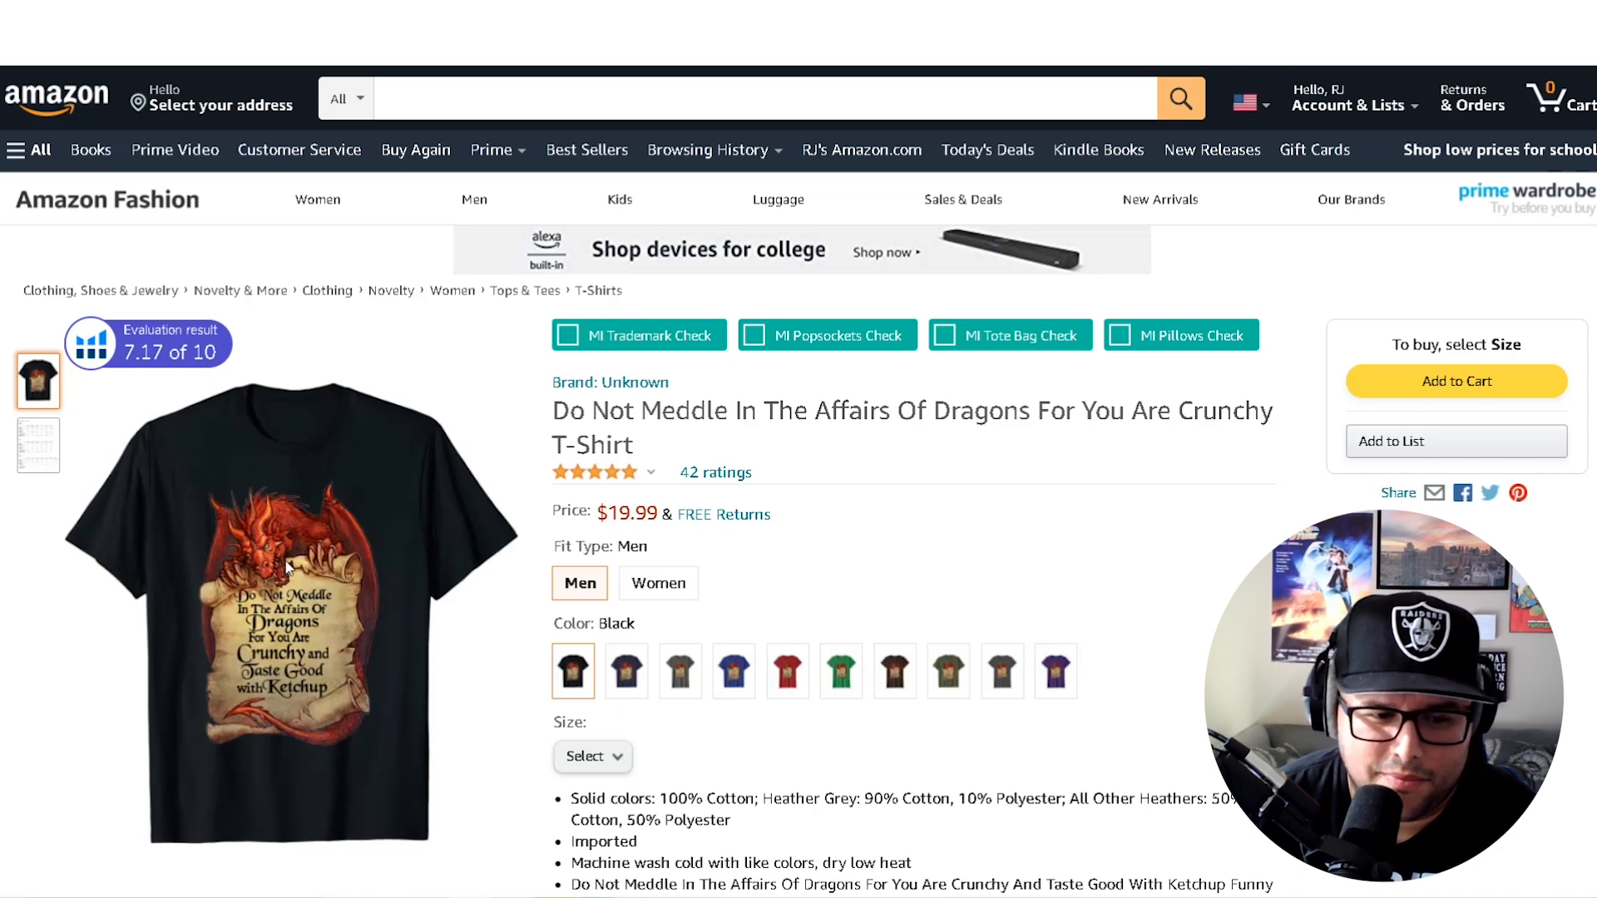
scroll(262, 577, down, 1)
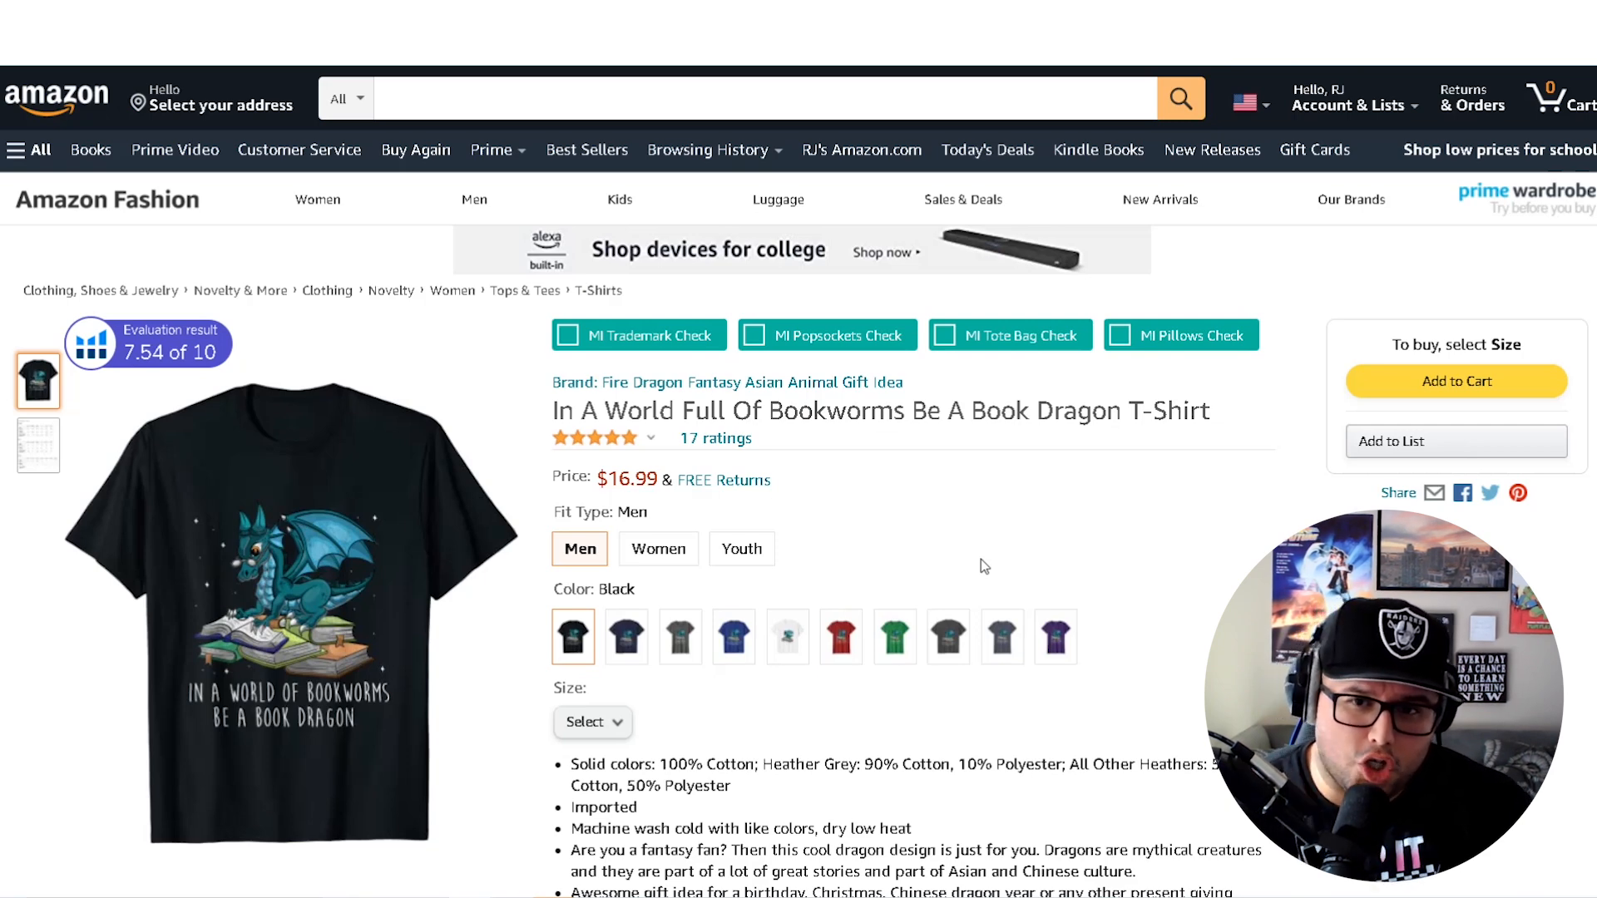
- Switch to the Komodo Dragon Costume Gift shirt listing and turn off its Merch Informer trademark check
click(915, 15)
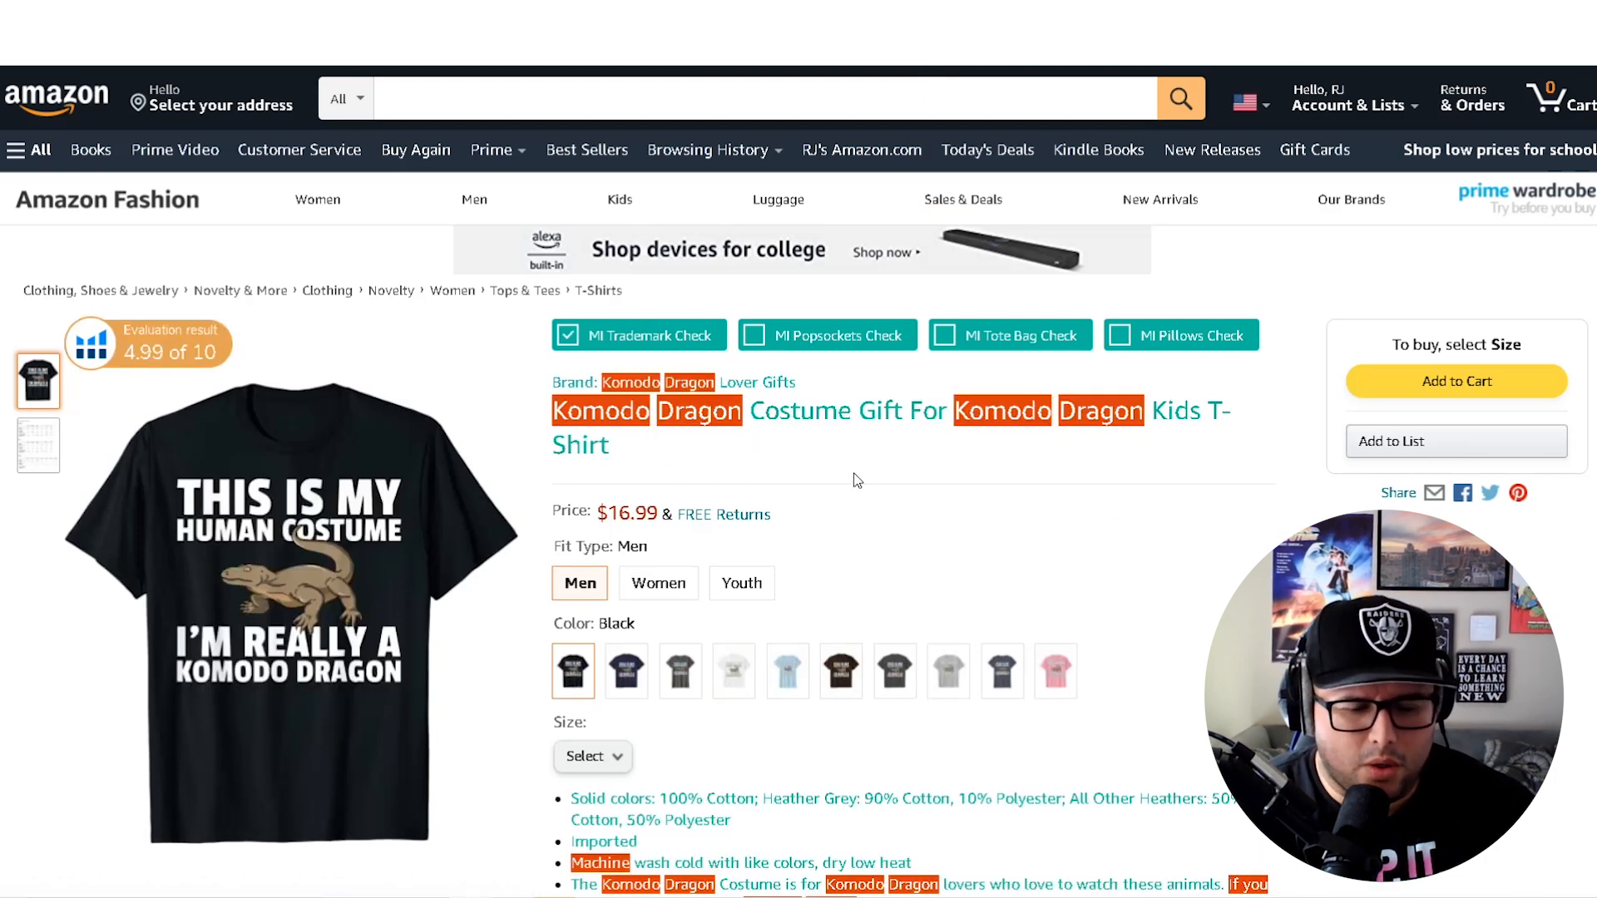
click(724, 349)
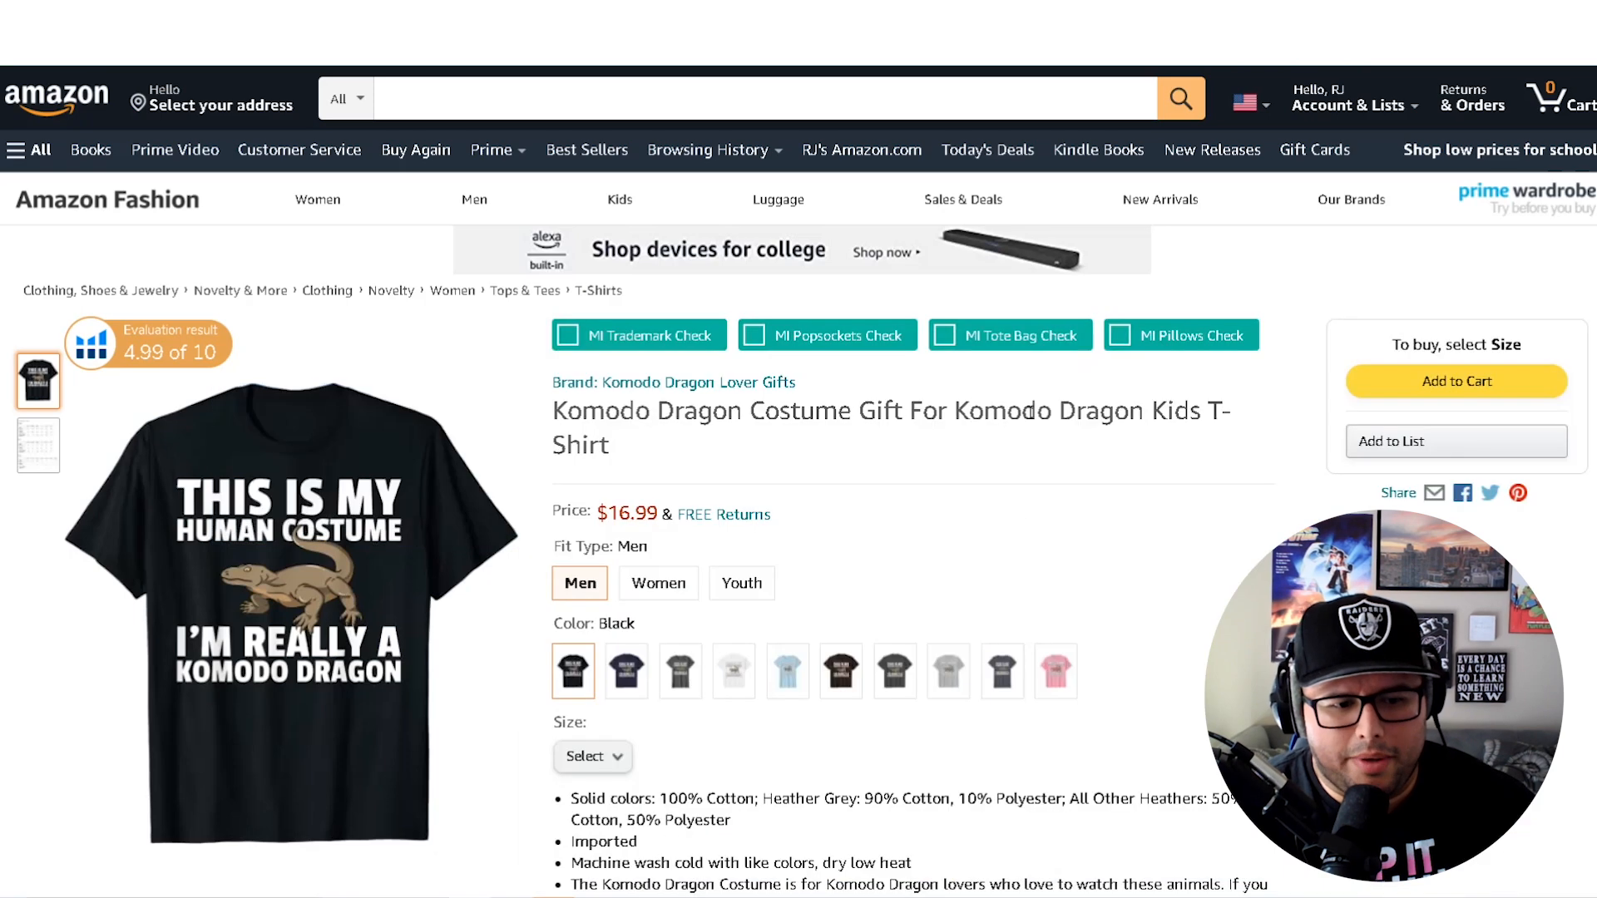